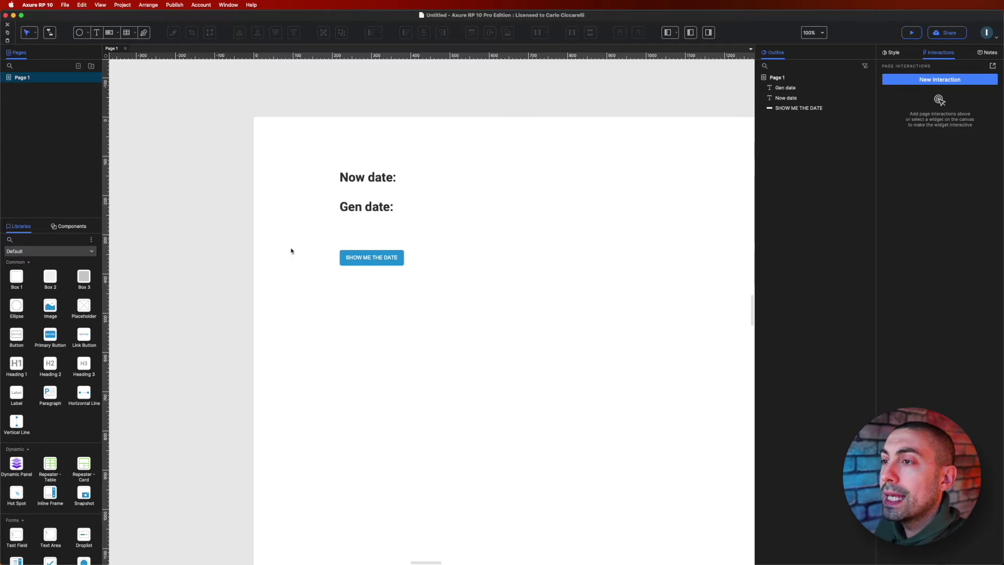
Inspect the Now date and Gen date text widgets, then select the SHOW ME THE DATE button.
{"action": "left_click", "coordinate": [370, 180]}
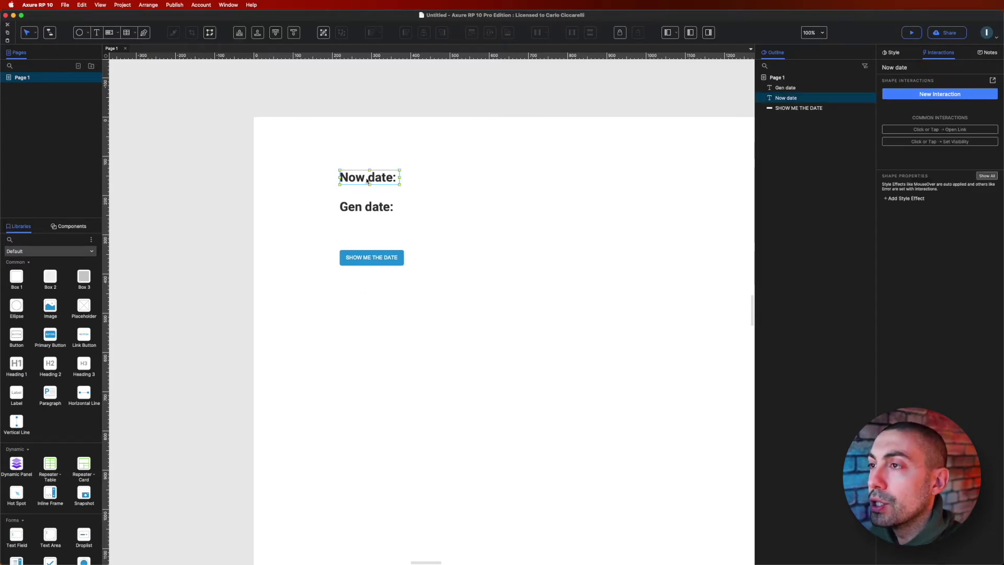
{"action": "left_click", "coordinate": [374, 209]}
{"action": "left_click", "coordinate": [385, 263]}
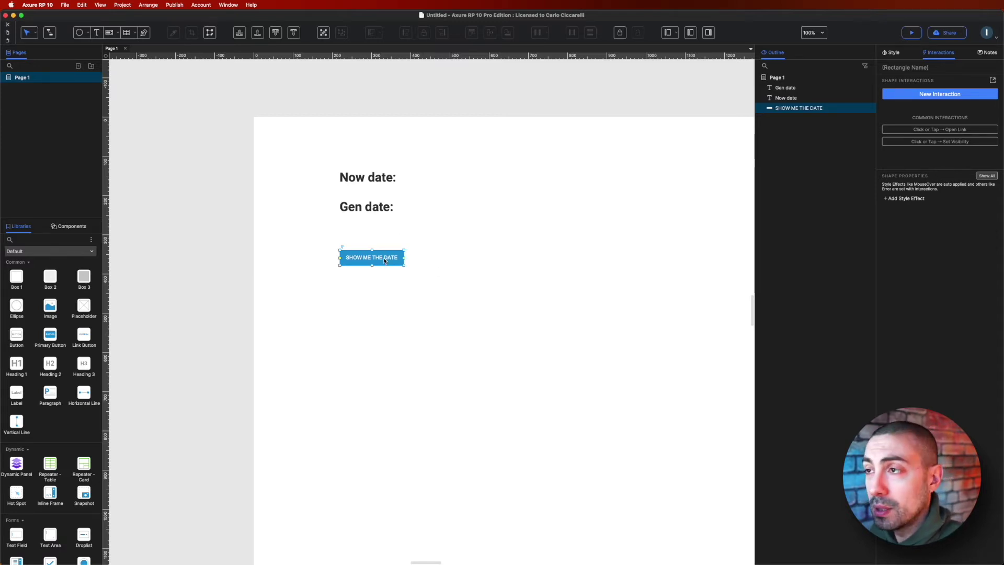
{"action": "left_click", "coordinate": [372, 178]}
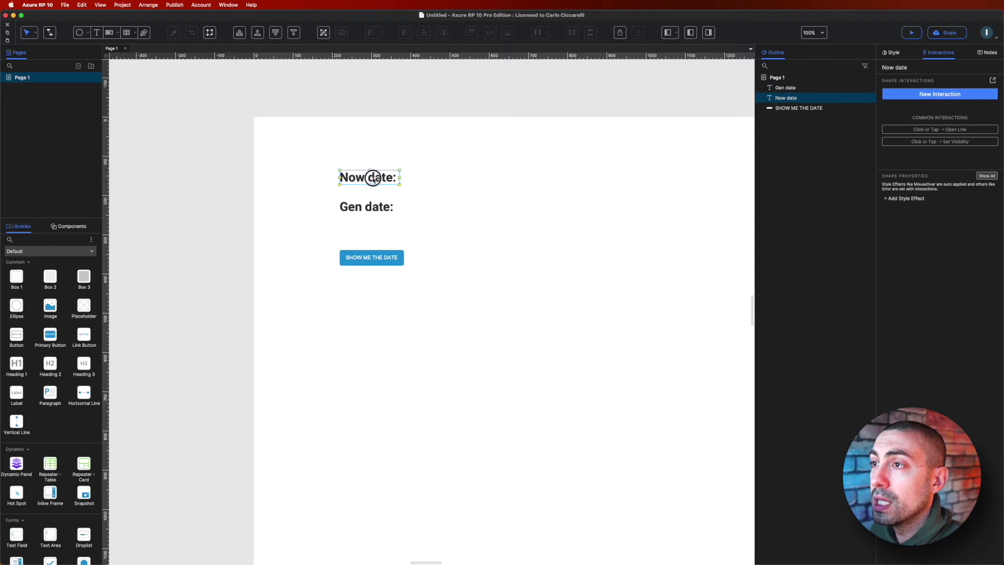
{"action": "left_click", "coordinate": [374, 206]}
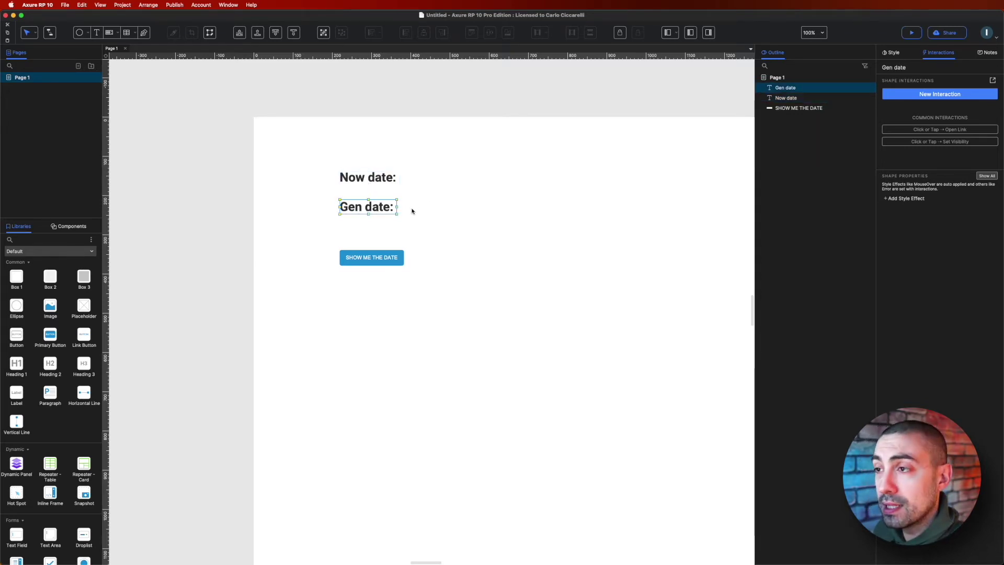
{"action": "left_click", "coordinate": [372, 258]}
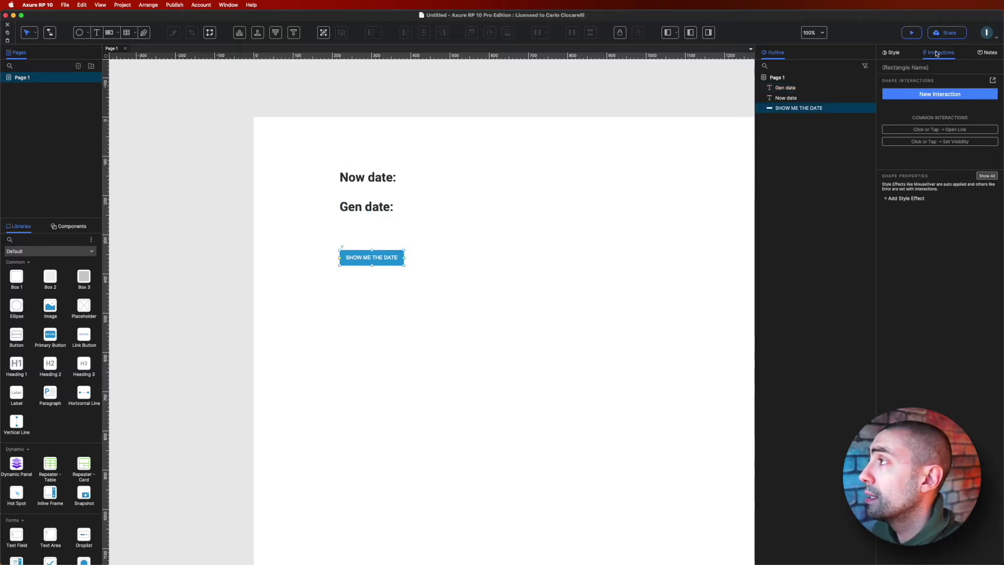
Add a Click or Tap interaction with a Set Text action targeting Now date as rich text.
{"action": "left_click", "coordinate": [933, 94]}
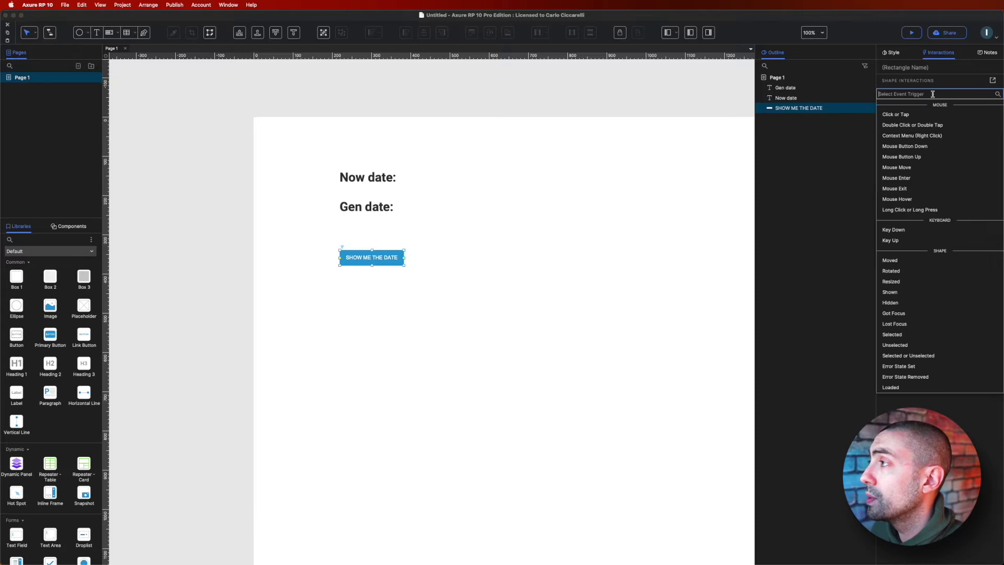
{"action": "left_click", "coordinate": [895, 114]}
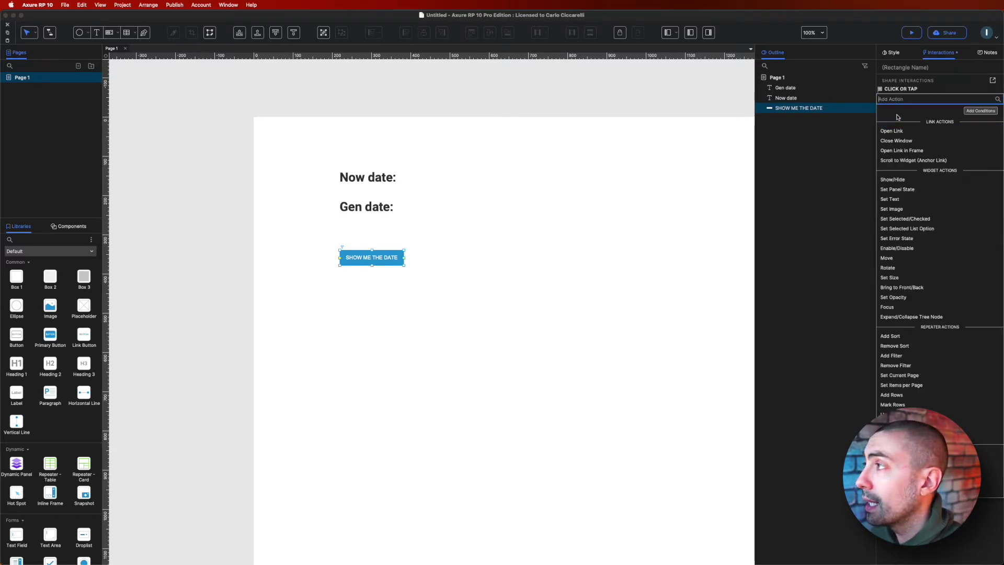
{"action": "left_click", "coordinate": [908, 199]}
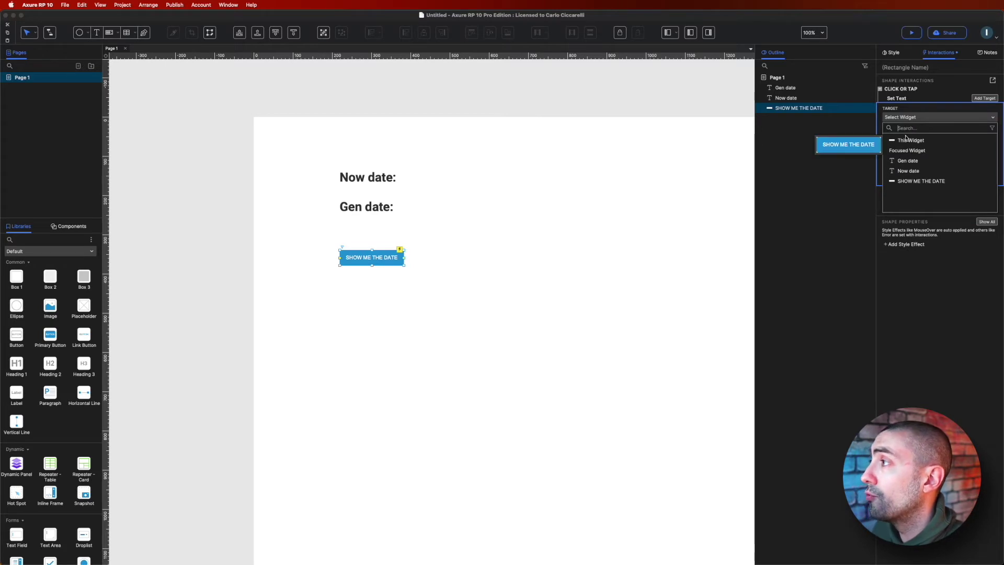
{"action": "left_click", "coordinate": [910, 171]}
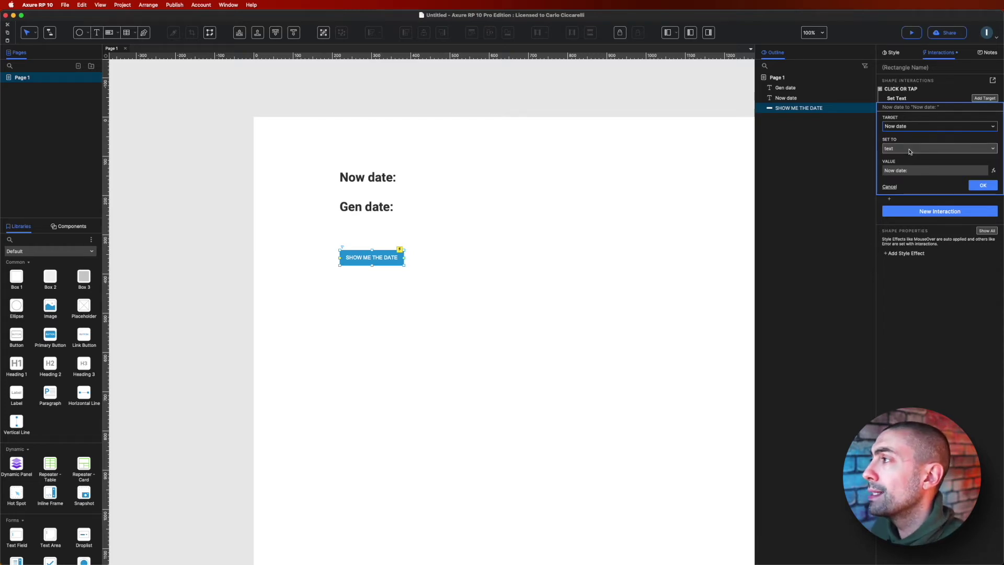
{"action": "left_click", "coordinate": [910, 150]}
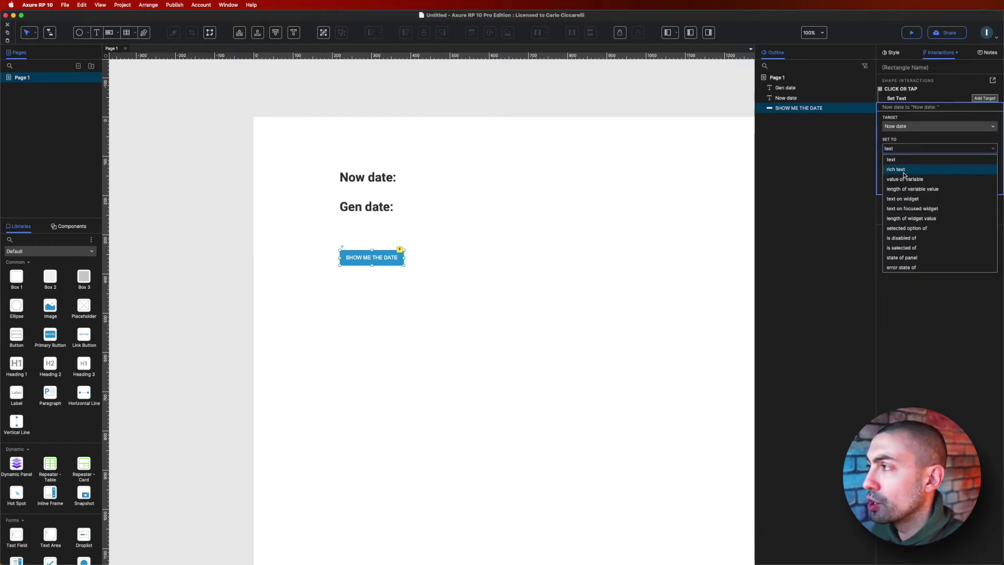
{"action": "left_click", "coordinate": [904, 170]}
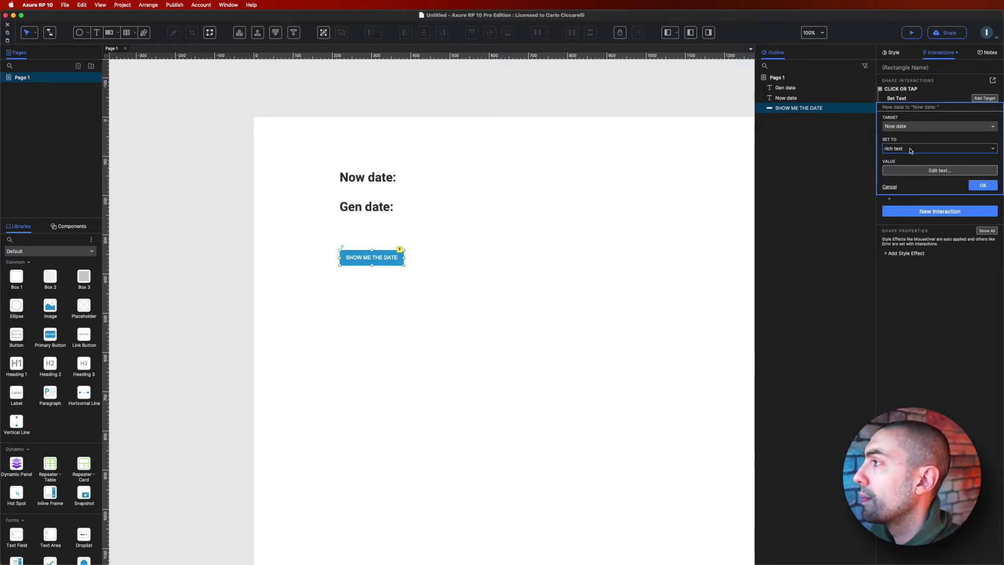
Open the rich text editor for the value and select the 'Now date:' label.
{"action": "left_click", "coordinate": [921, 171]}
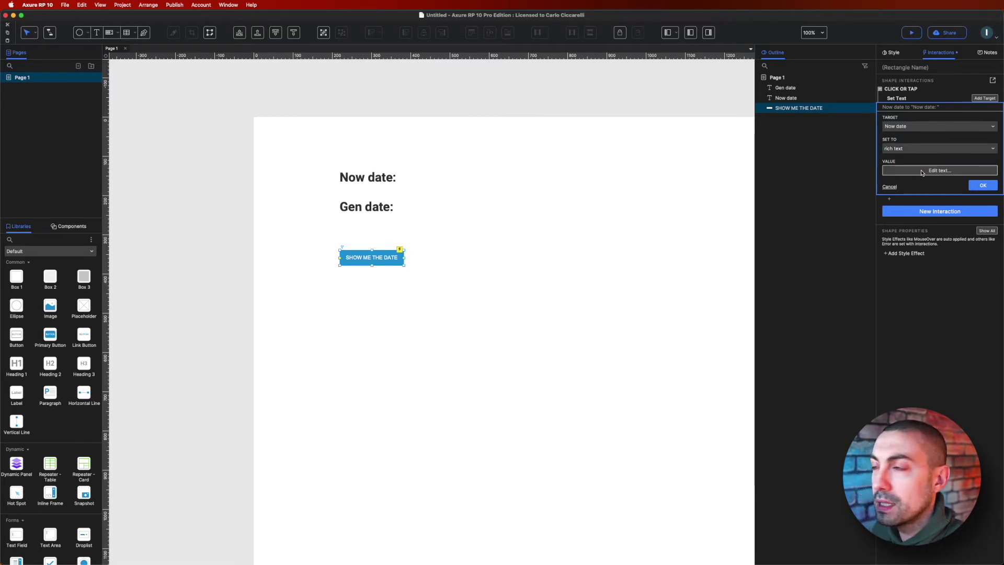
{"action": "left_click_drag", "start_coordinate": [482, 173], "coordinate": [619, 136]}
{"action": "left_click_drag", "start_coordinate": [531, 184], "coordinate": [596, 186]}
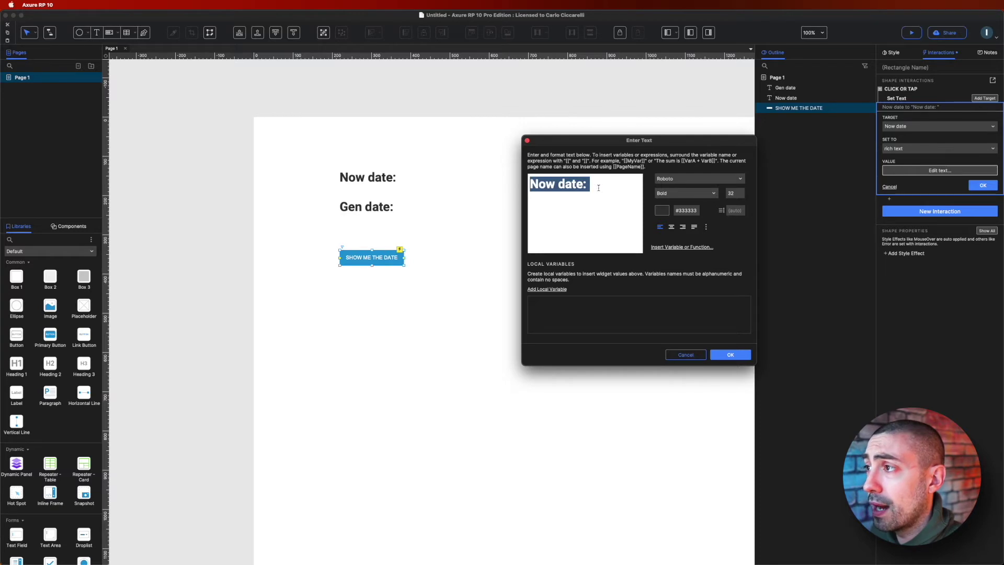
Insert the [[Now]] variable after the 'Now date:' label.
{"action": "left_click", "coordinate": [595, 186]}
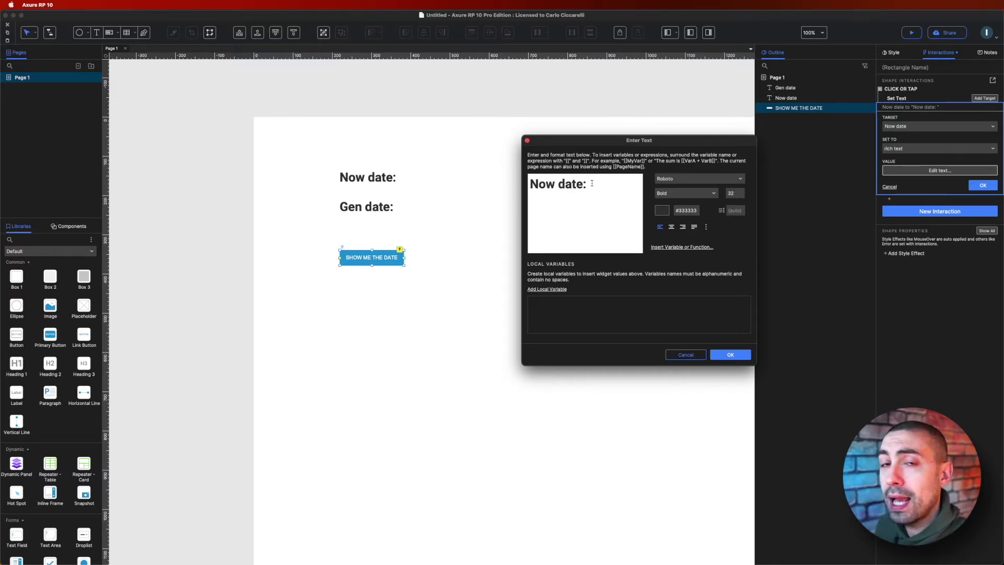
{"action": "left_click", "coordinate": [671, 248]}
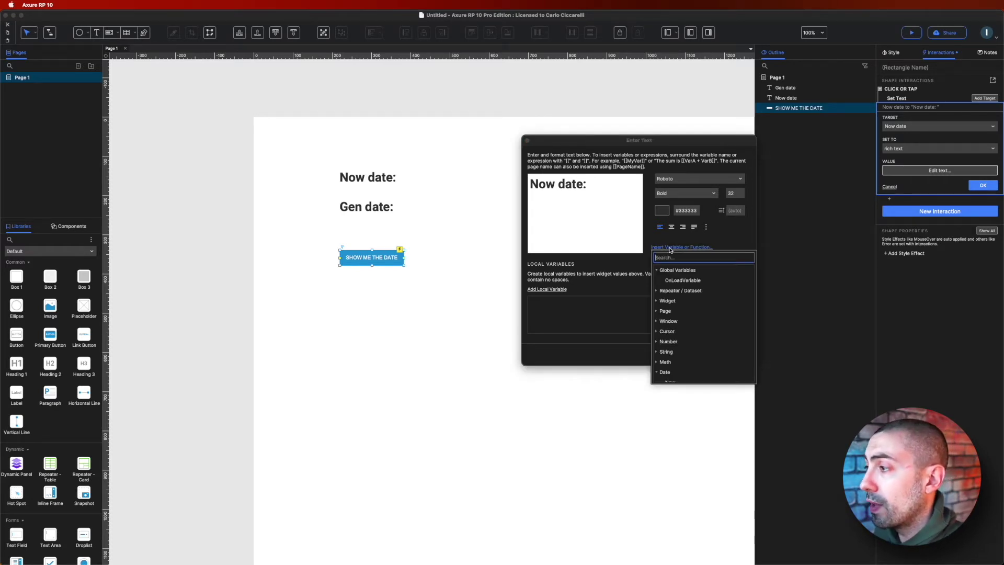
{"action": "scroll", "coordinate": [679, 294], "scroll_direction": "down", "scroll_amount": 3}
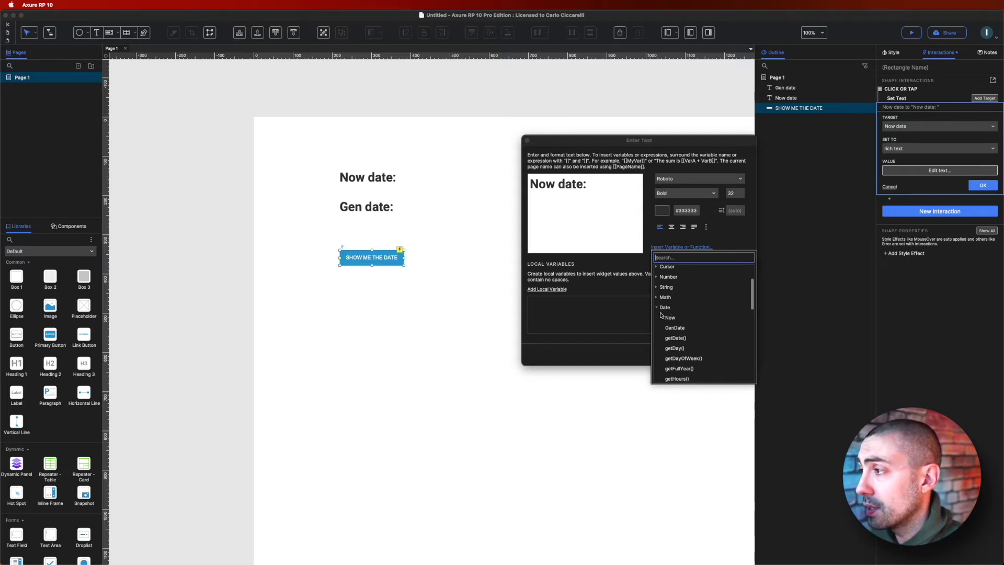
{"action": "scroll", "coordinate": [667, 308], "scroll_direction": "down", "scroll_amount": 2}
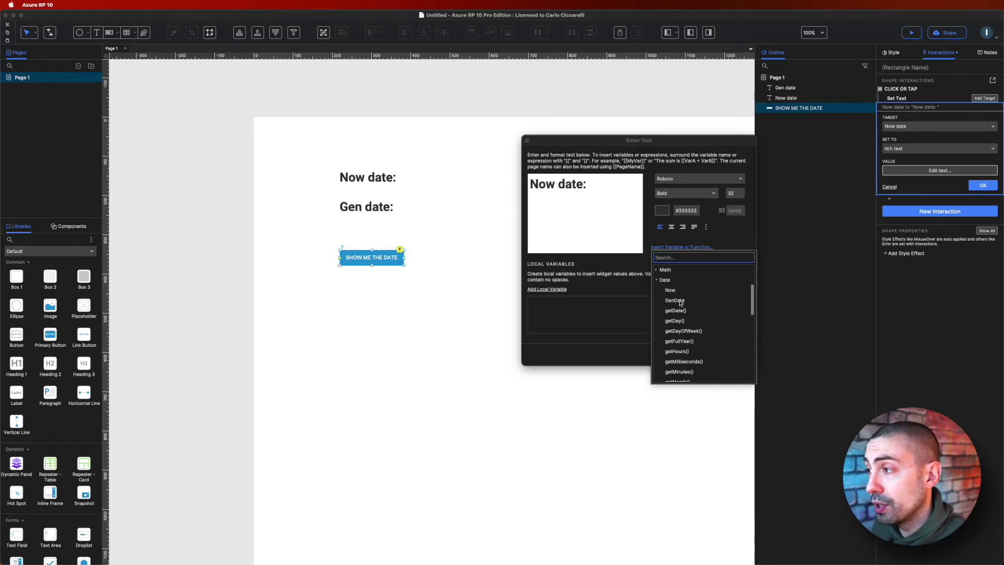
{"action": "scroll", "coordinate": [680, 305], "scroll_direction": "down", "scroll_amount": 3}
{"action": "scroll", "coordinate": [679, 305], "scroll_direction": "down", "scroll_amount": 5}
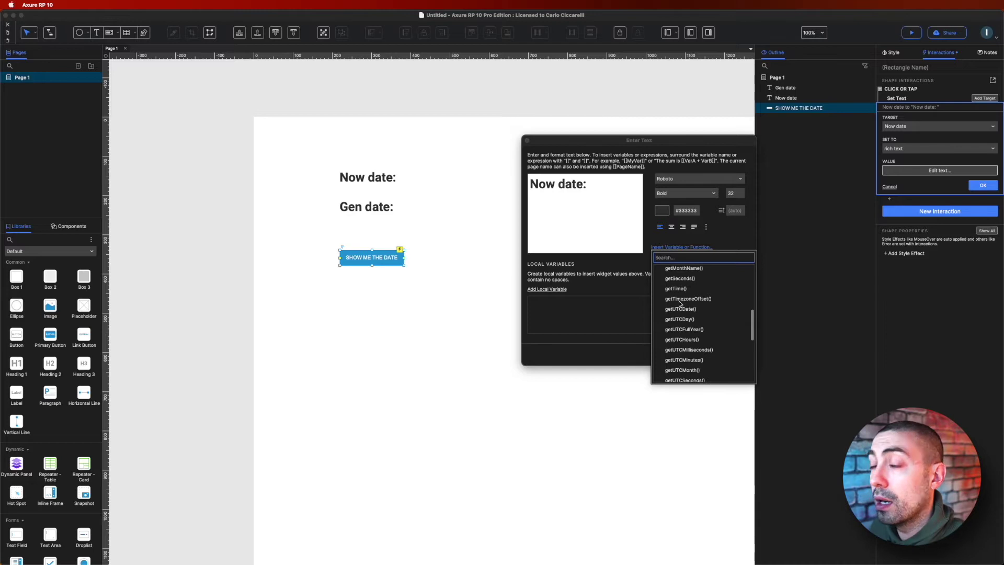
{"action": "scroll", "coordinate": [679, 303], "scroll_direction": "down", "scroll_amount": 2}
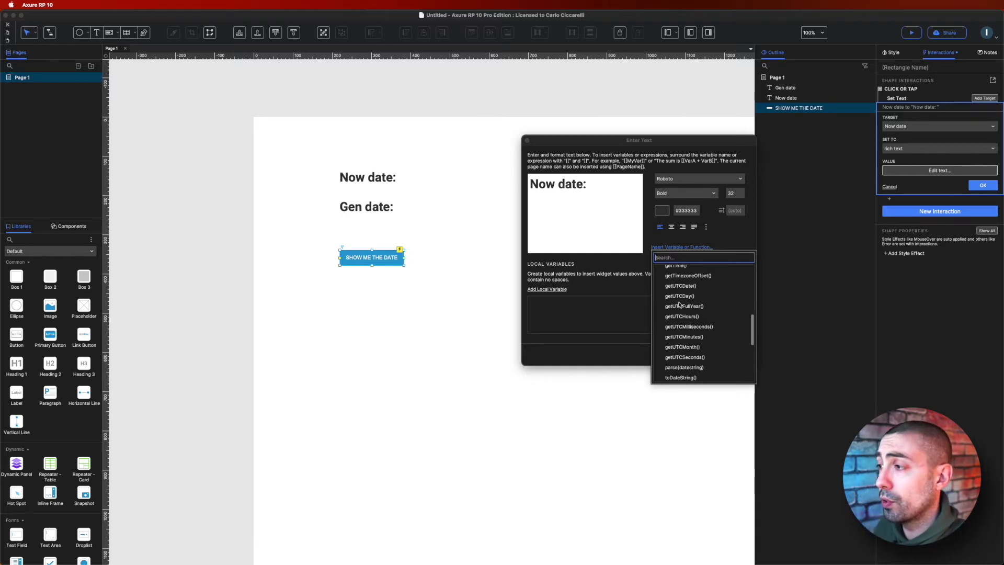
{"action": "scroll", "coordinate": [680, 305], "scroll_direction": "up", "scroll_amount": 10}
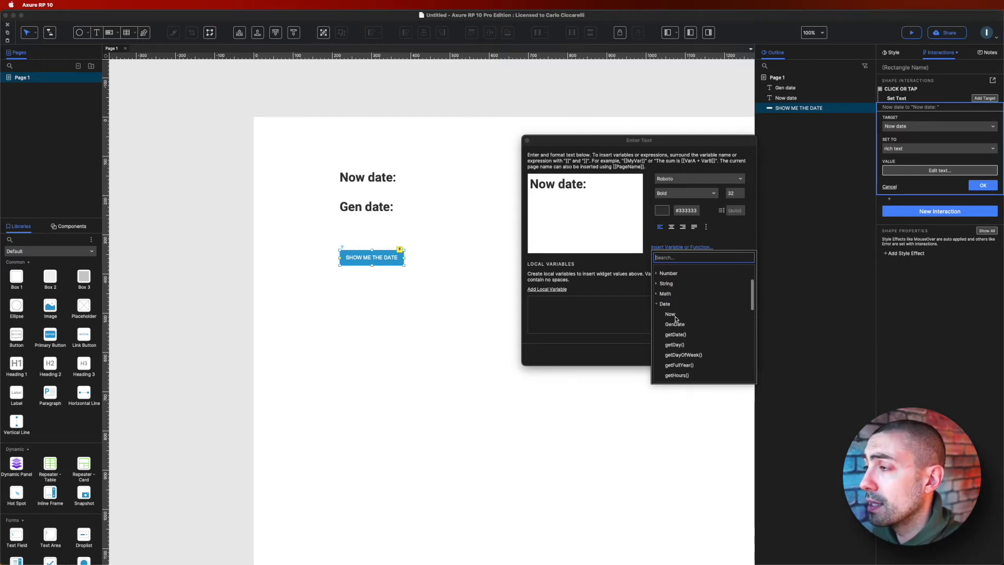
{"action": "left_click", "coordinate": [670, 314]}
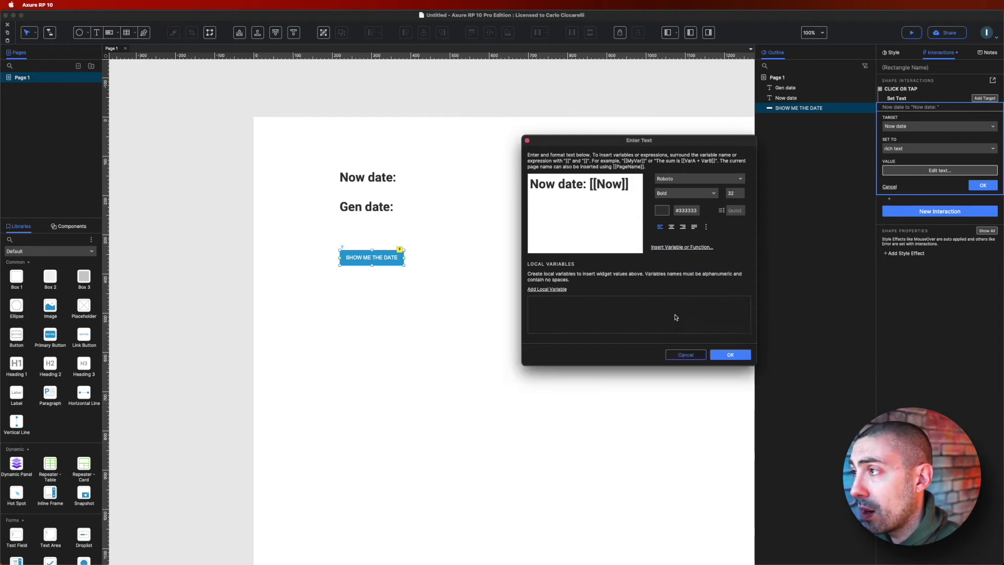
Style [[Now]] as Regular weight at size 24 and confirm the text.
{"action": "left_click_drag", "start_coordinate": [590, 184], "coordinate": [629, 184]}
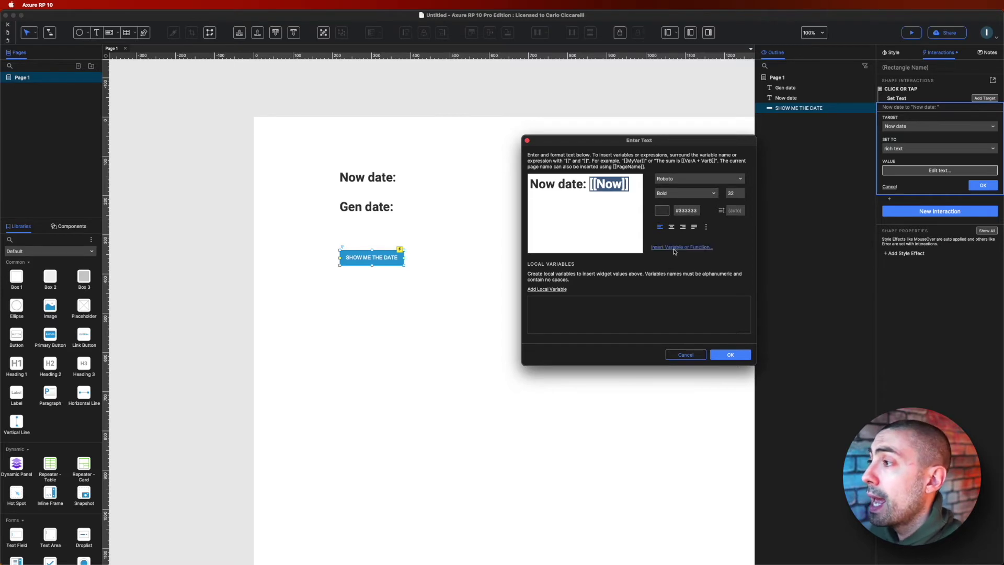
{"action": "left_click", "coordinate": [678, 192]}
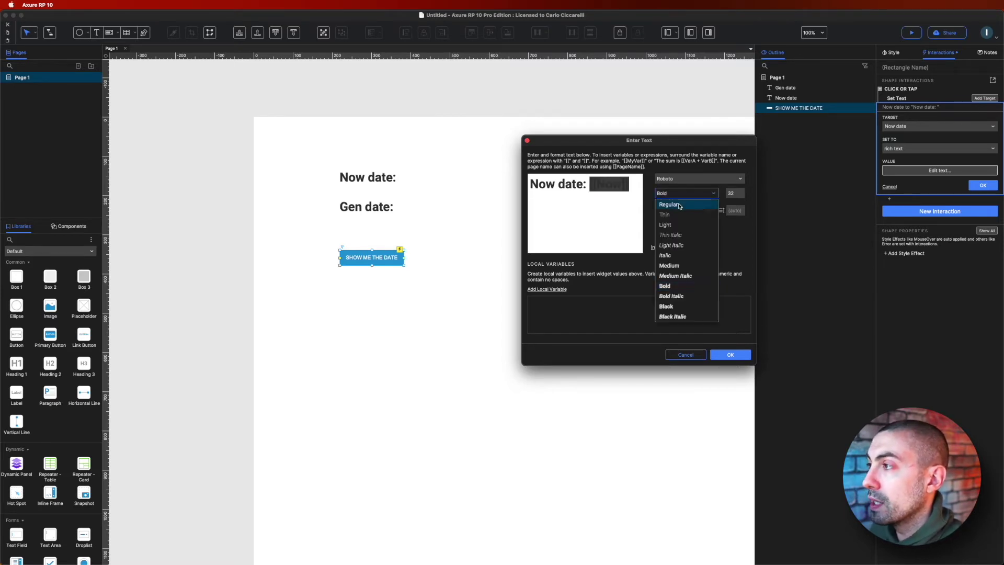
{"action": "left_click", "coordinate": [675, 200]}
{"action": "left_click", "coordinate": [732, 192]}
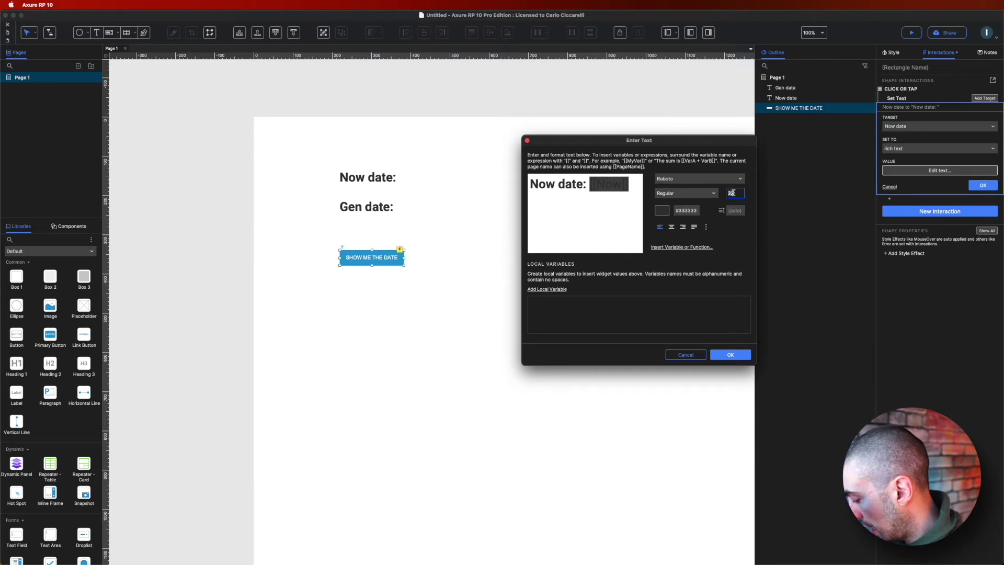
{"action": "type", "text": "24"}
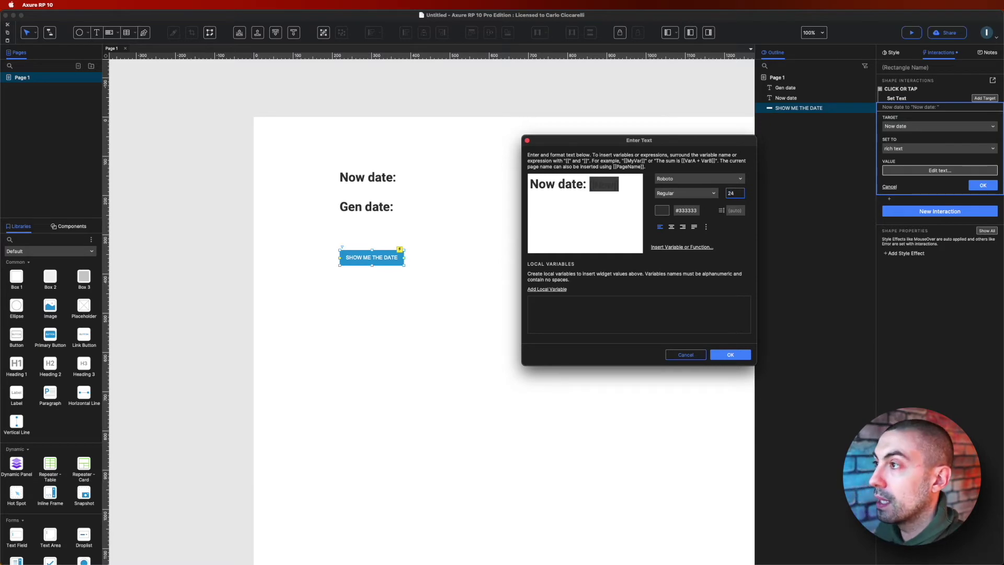
{"action": "left_click", "coordinate": [737, 355]}
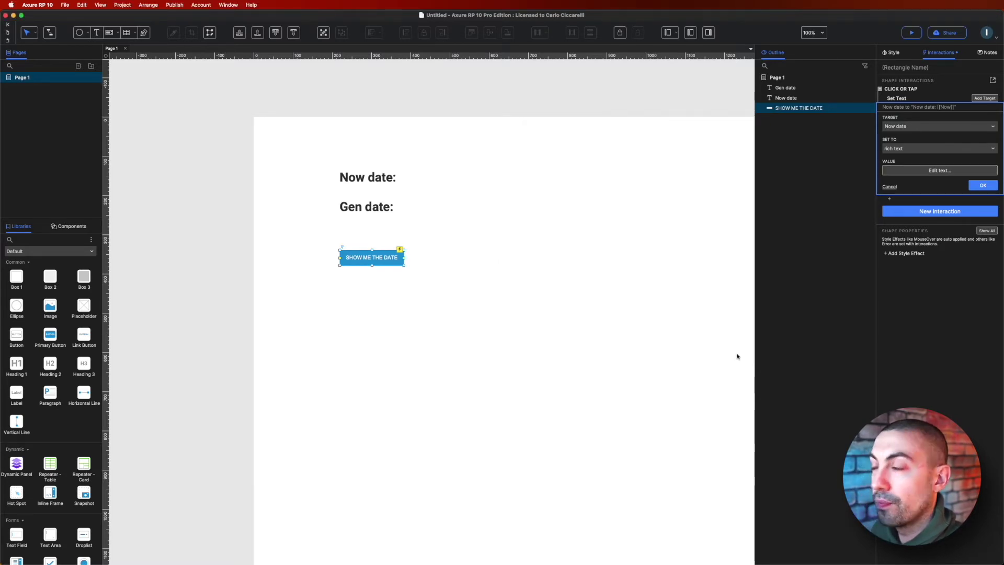
{"action": "left_click", "coordinate": [982, 185]}
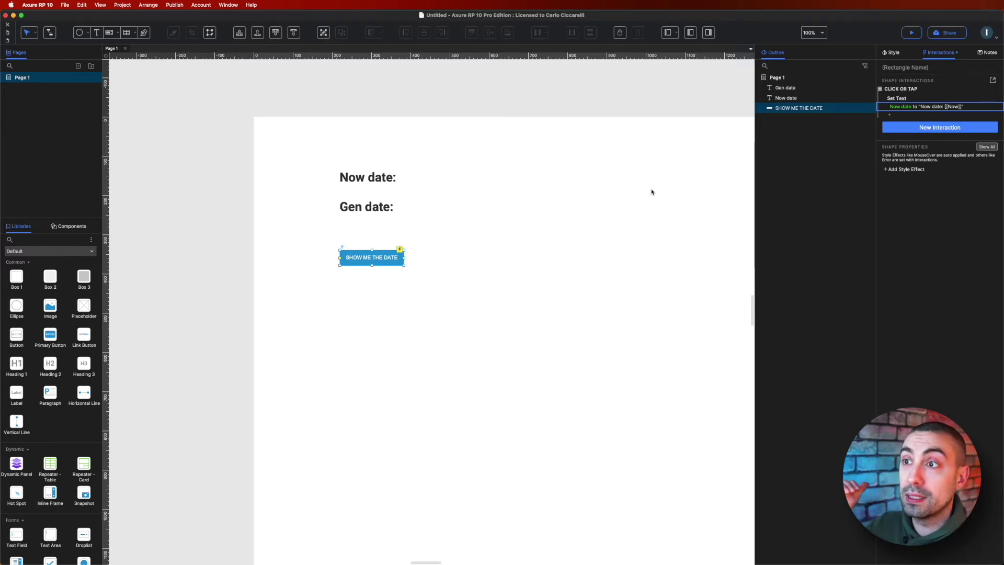
Add Gen date as a second rich-text target and insert [[GenDate]] after 'Gen date:'.
{"action": "left_click", "coordinate": [985, 99]}
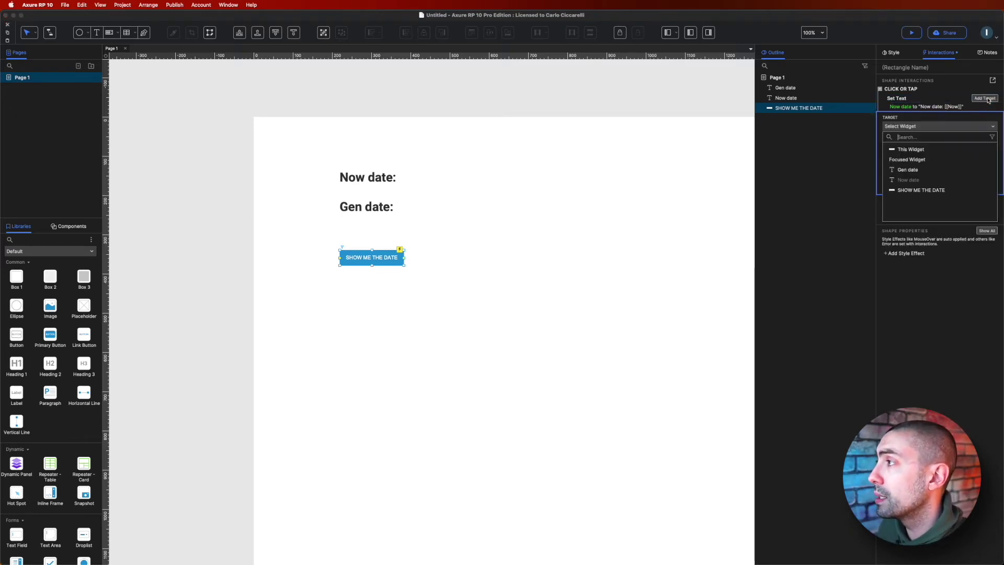
{"action": "left_click", "coordinate": [915, 171]}
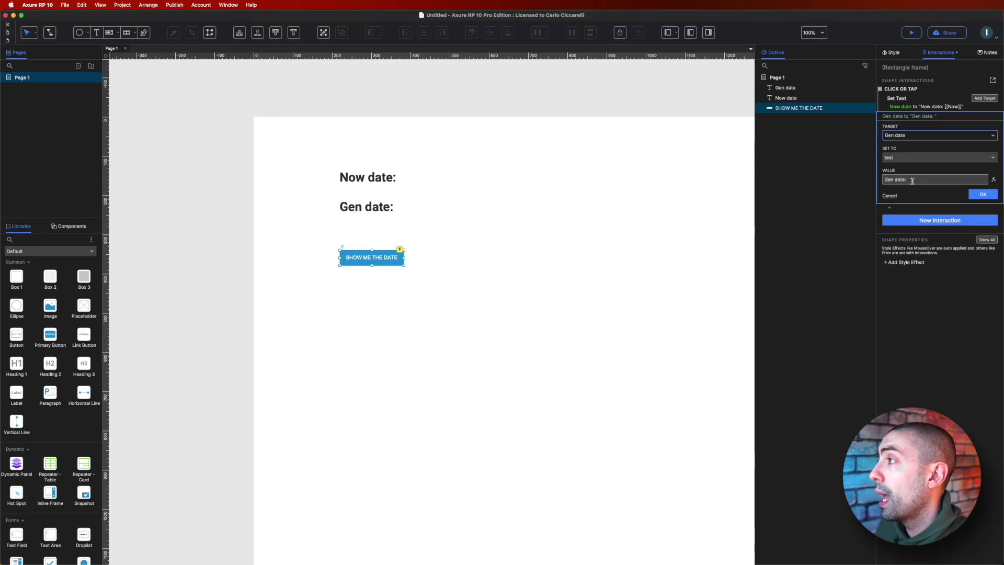
{"action": "left_click", "coordinate": [959, 157]}
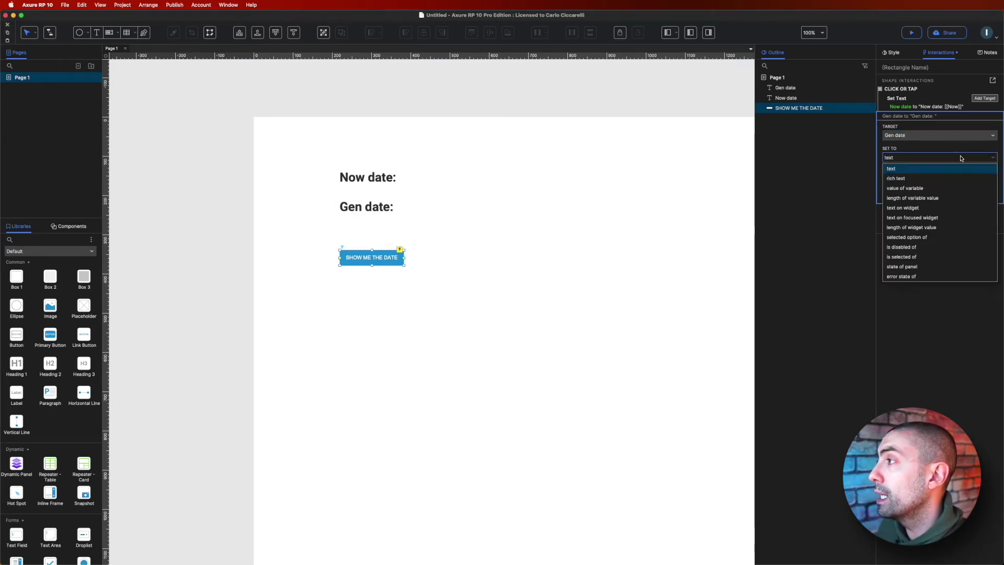
{"action": "left_click", "coordinate": [920, 180]}
{"action": "left_click", "coordinate": [920, 179]}
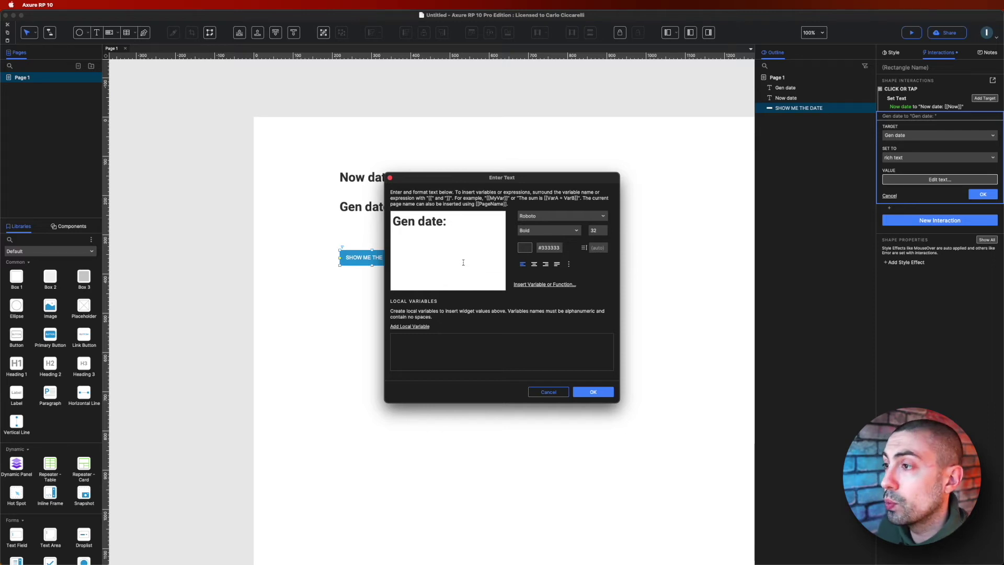
{"action": "left_click", "coordinate": [532, 284]}
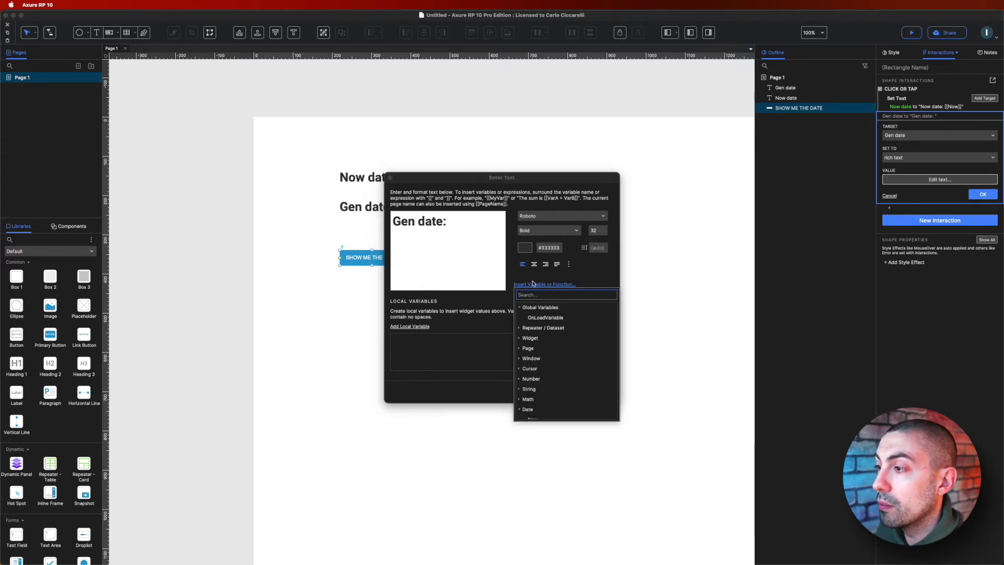
{"action": "scroll", "coordinate": [554, 350], "scroll_direction": "down", "scroll_amount": 5}
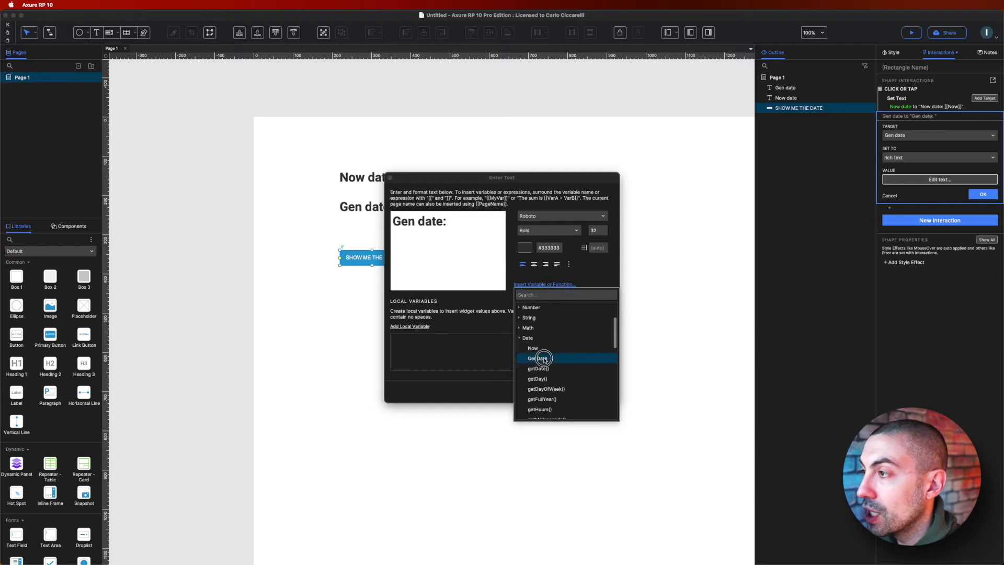
{"action": "left_click", "coordinate": [544, 359]}
Make [[GenDate]] Regular weight at size 24 and confirm the Set Text action.
{"action": "left_click_drag", "start_coordinate": [458, 234], "coordinate": [393, 236]}
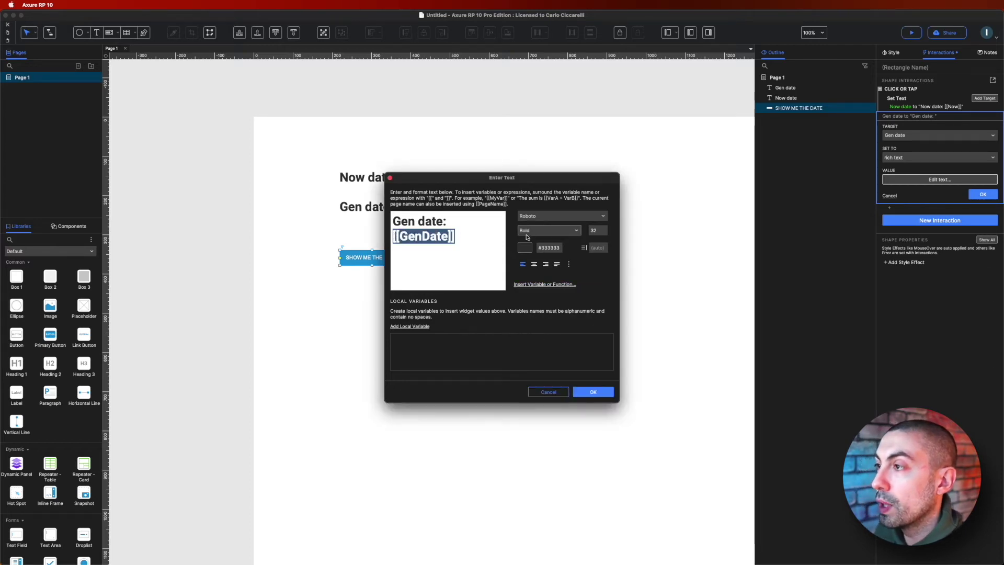
{"action": "left_click", "coordinate": [549, 230]}
{"action": "left_click", "coordinate": [549, 275]}
{"action": "left_click", "coordinate": [597, 231]}
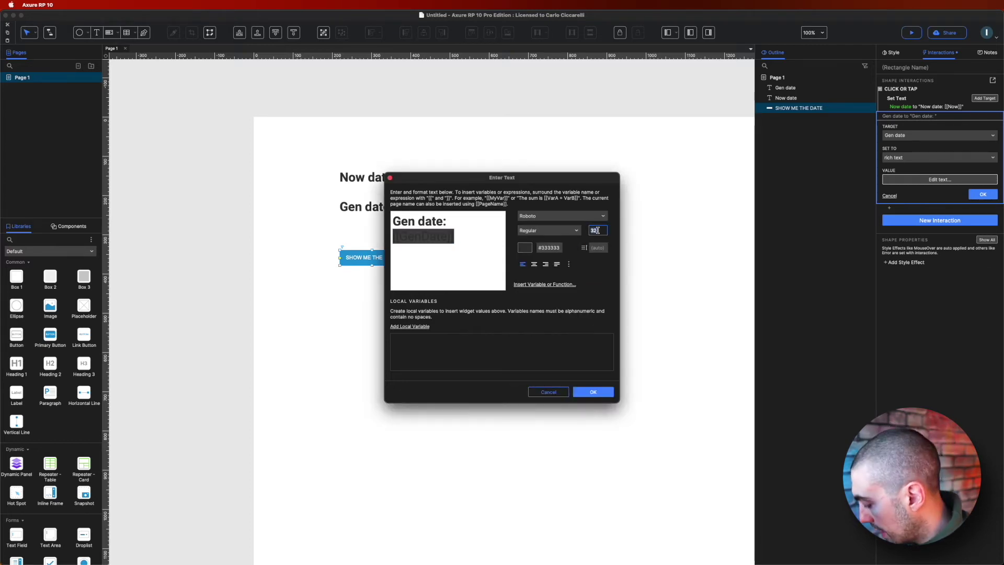
{"action": "type", "text": "24"}
{"action": "left_click", "coordinate": [588, 393]}
{"action": "left_click", "coordinate": [983, 194]}
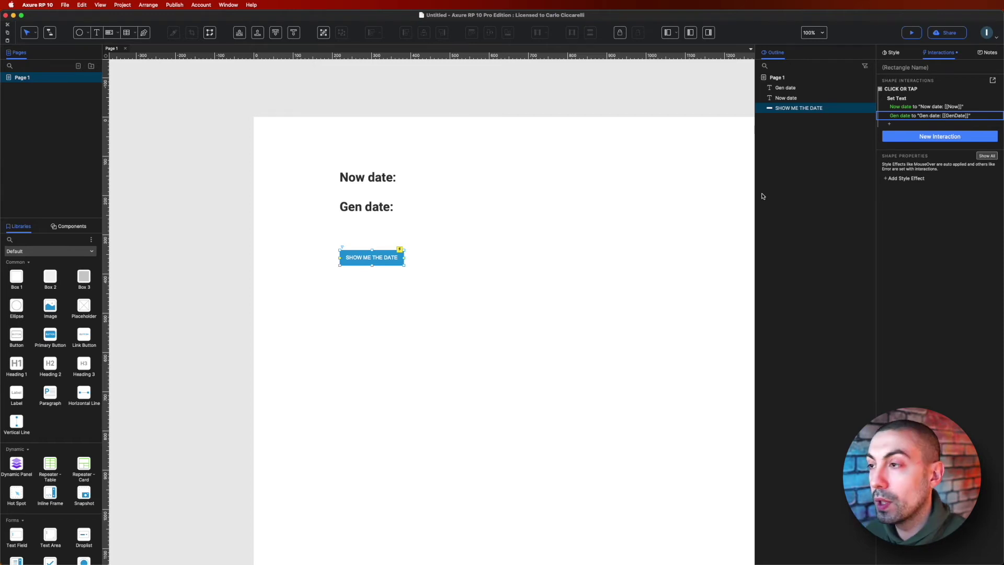
Preview the prototype in Brave, press SHOW ME THE DATE, and compare the Now and Gen date values.
{"action": "left_click", "coordinate": [914, 34]}
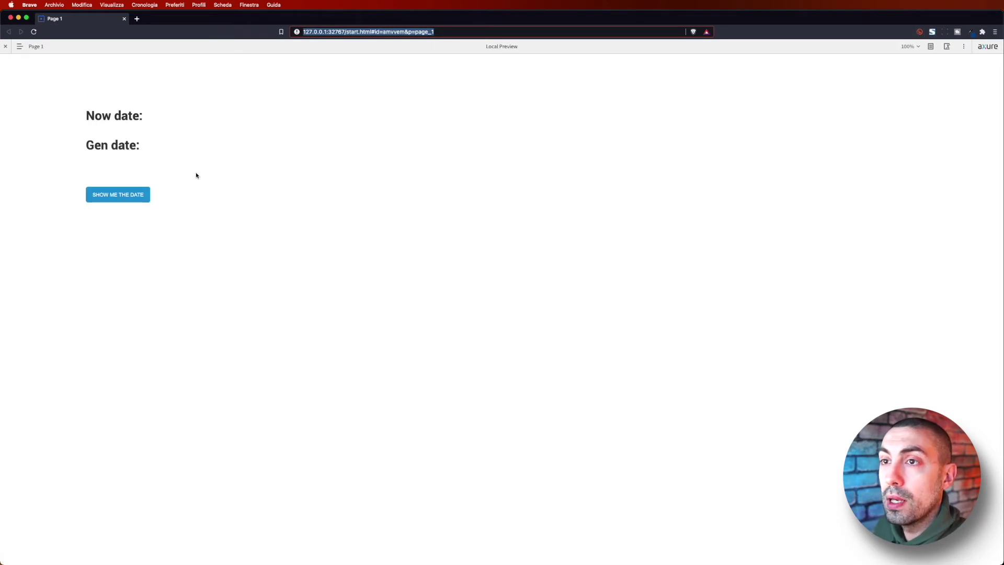
{"action": "left_click", "coordinate": [116, 197]}
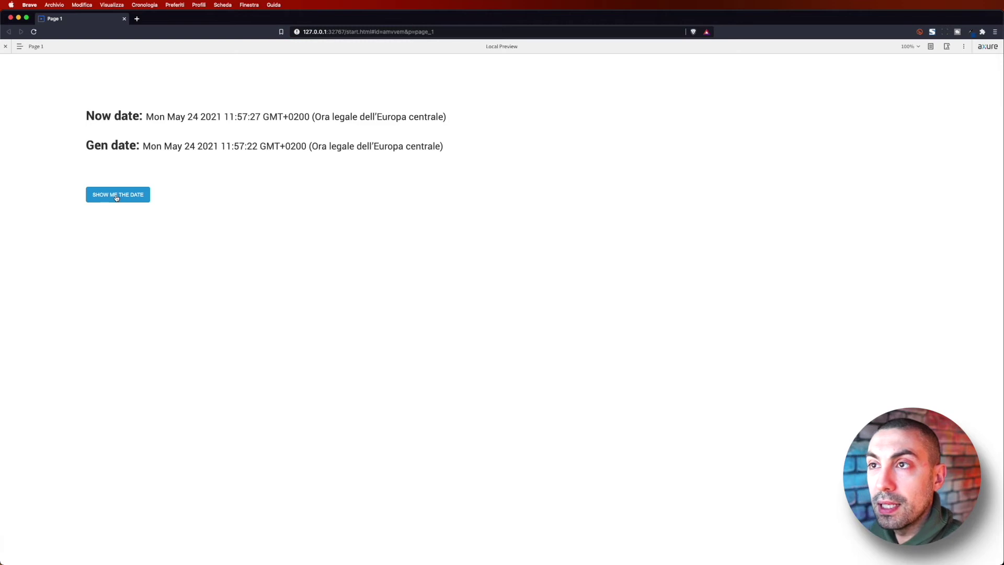
{"action": "left_click_drag", "start_coordinate": [146, 117], "coordinate": [446, 119]}
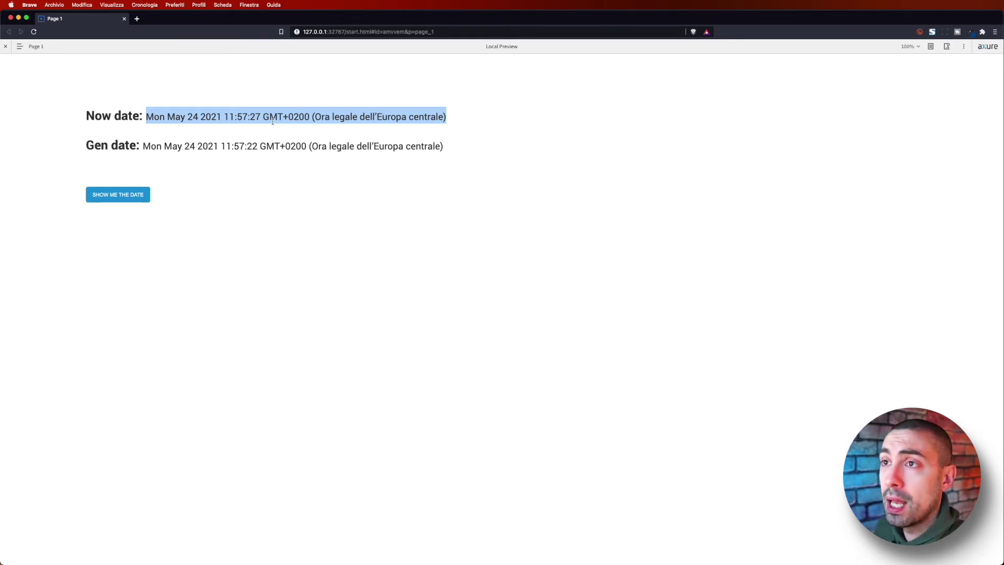
{"action": "left_click", "coordinate": [269, 162]}
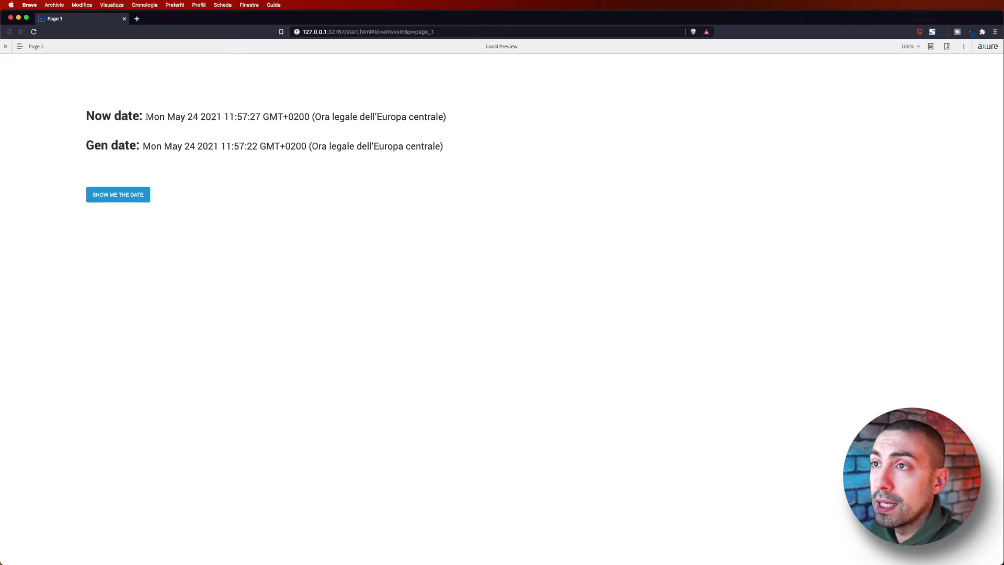
{"action": "left_click_drag", "start_coordinate": [145, 116], "coordinate": [329, 119]}
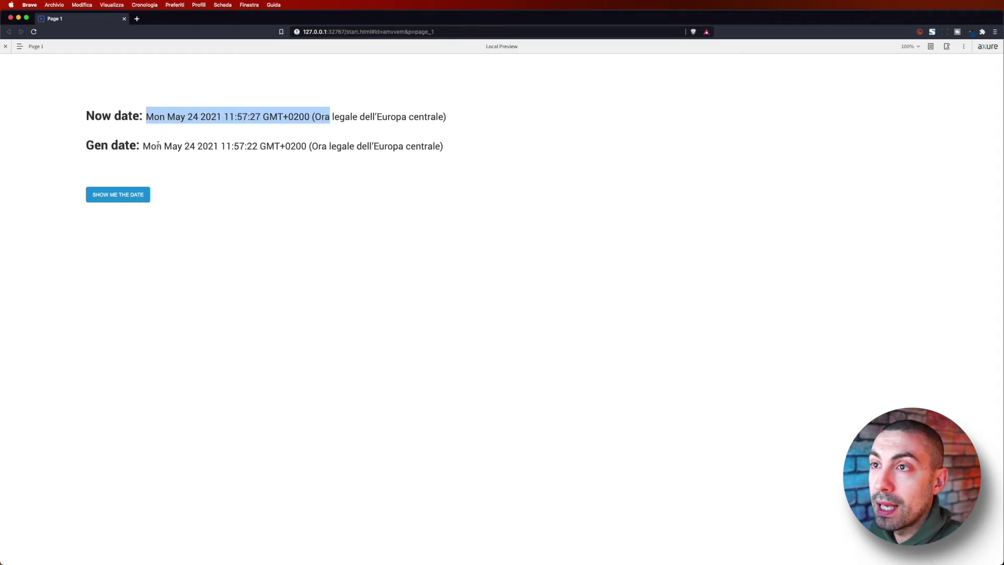
{"action": "left_click_drag", "start_coordinate": [141, 147], "coordinate": [341, 146]}
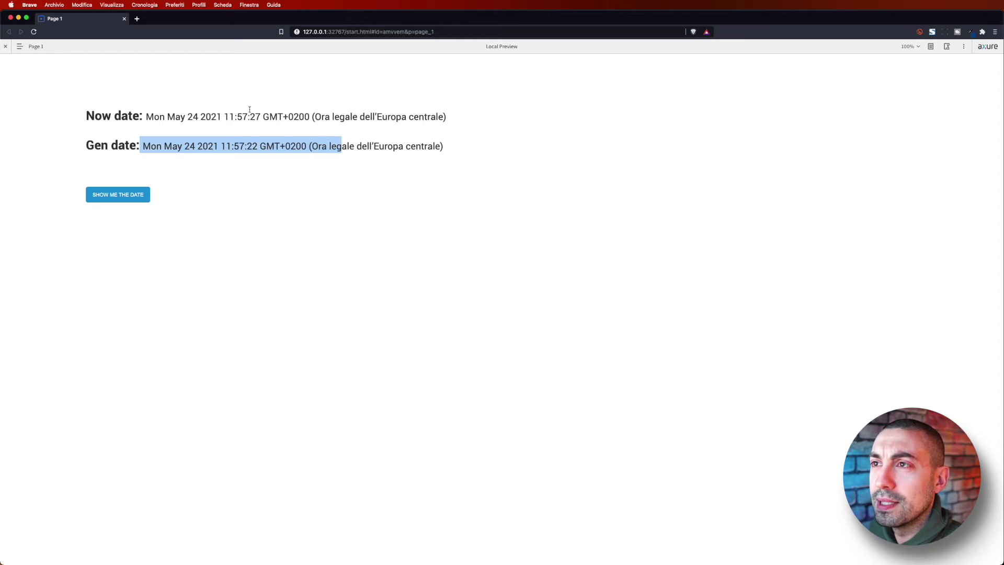
{"action": "left_click", "coordinate": [174, 196]}
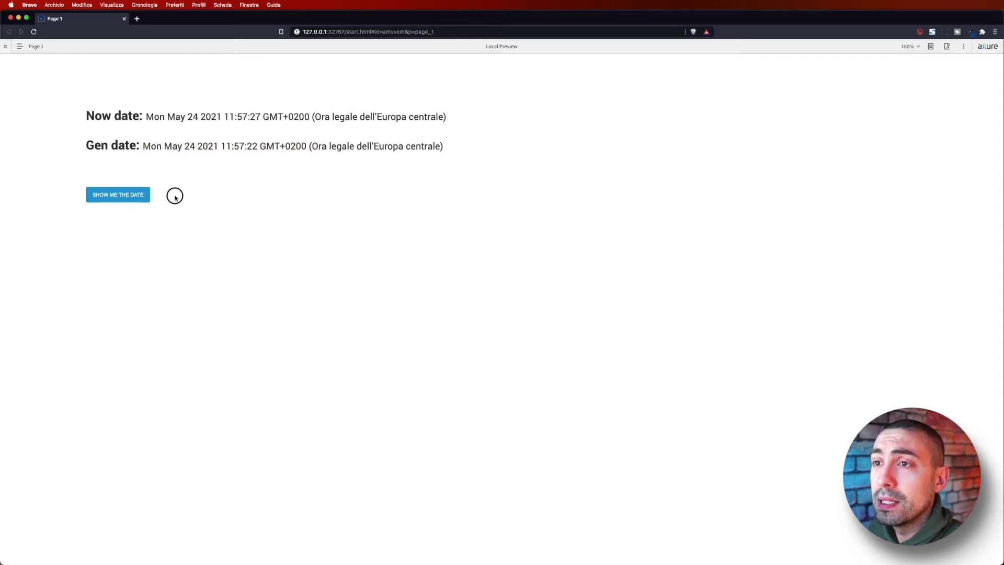
Press SHOW ME THE DATE repeatedly: Now date updates to 11:58:25, Gen date stays 11:57:22.
{"action": "left_click", "coordinate": [132, 196]}
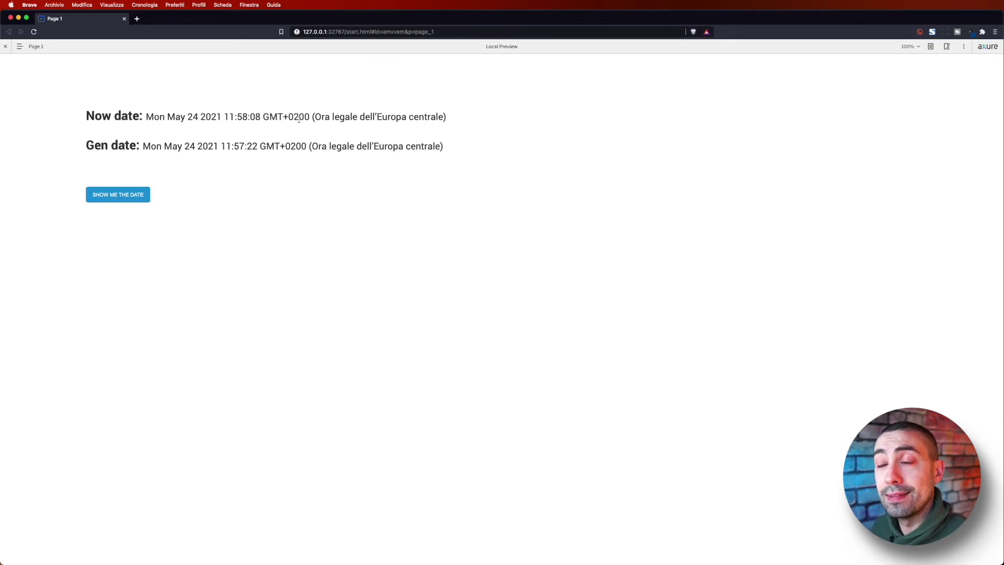
{"action": "left_click", "coordinate": [116, 196]}
{"action": "left_click", "coordinate": [115, 198]}
{"action": "left_click", "coordinate": [115, 197]}
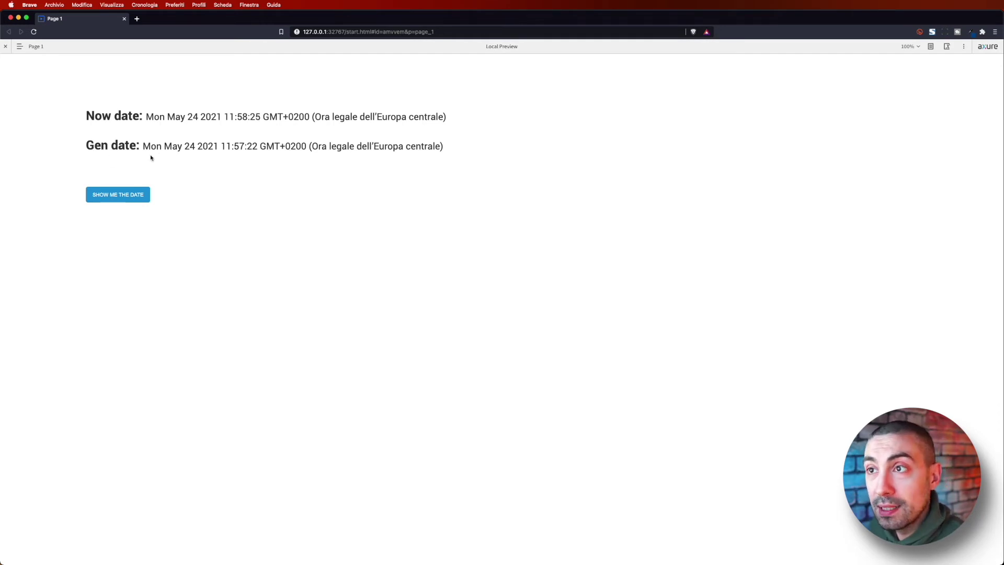
{"action": "left_click_drag", "start_coordinate": [221, 148], "coordinate": [256, 148]}
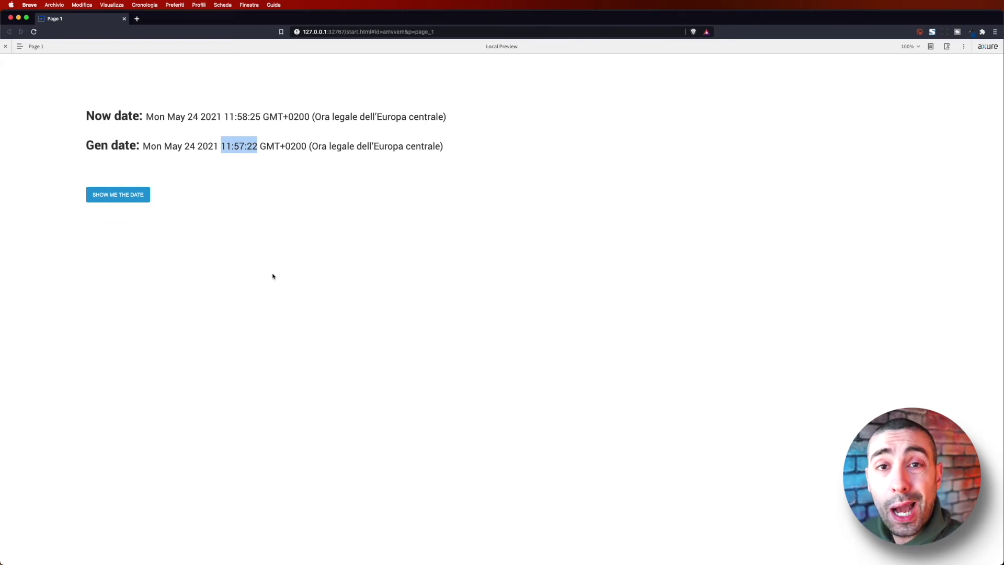
Back in Axure, reopen the button's Now date Set Text action in the text editor.
{"action": "key", "text": "super+Tab"}
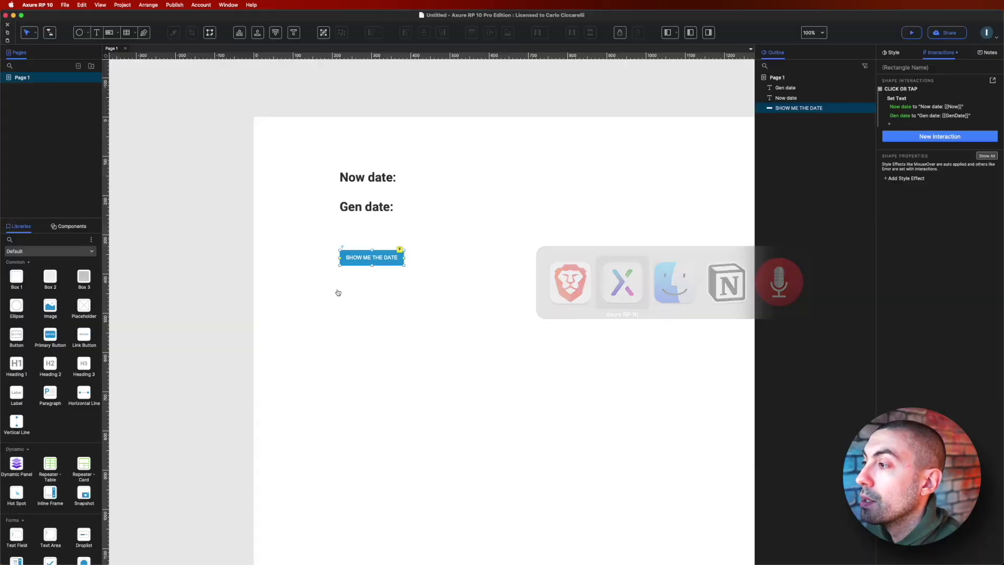
{"action": "left_click", "coordinate": [454, 236]}
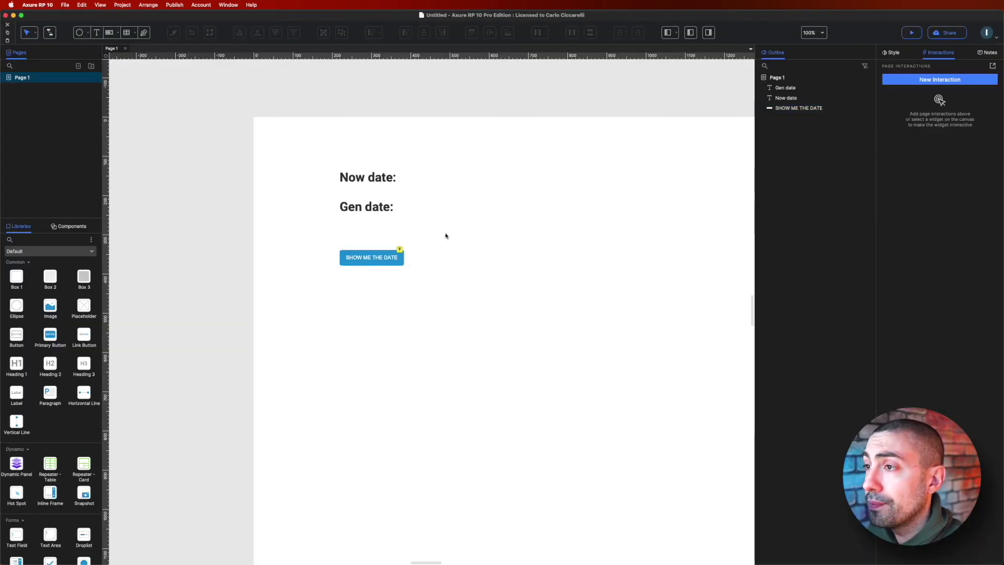
{"action": "left_click", "coordinate": [373, 252]}
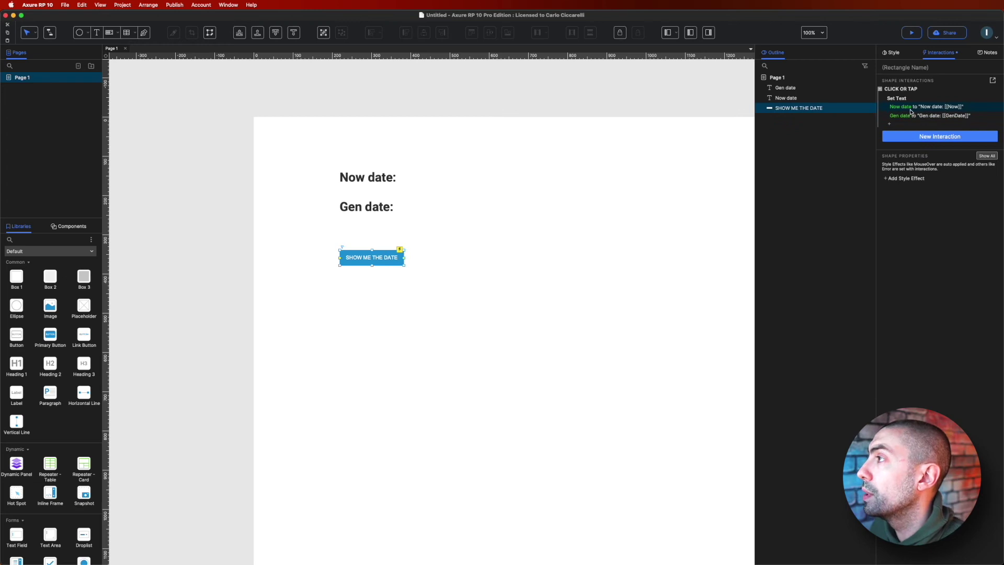
{"action": "left_click", "coordinate": [906, 107]}
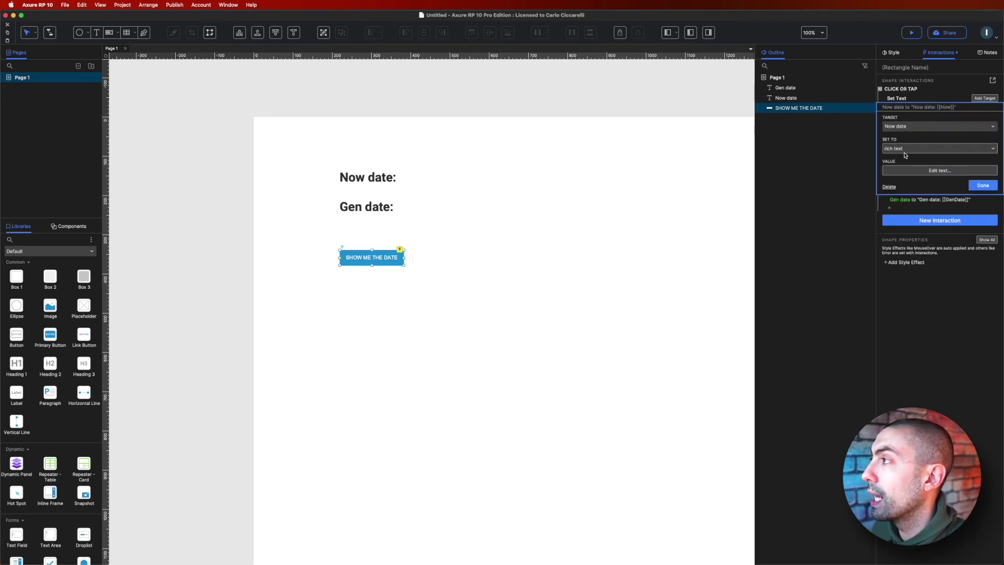
{"action": "left_click", "coordinate": [942, 172]}
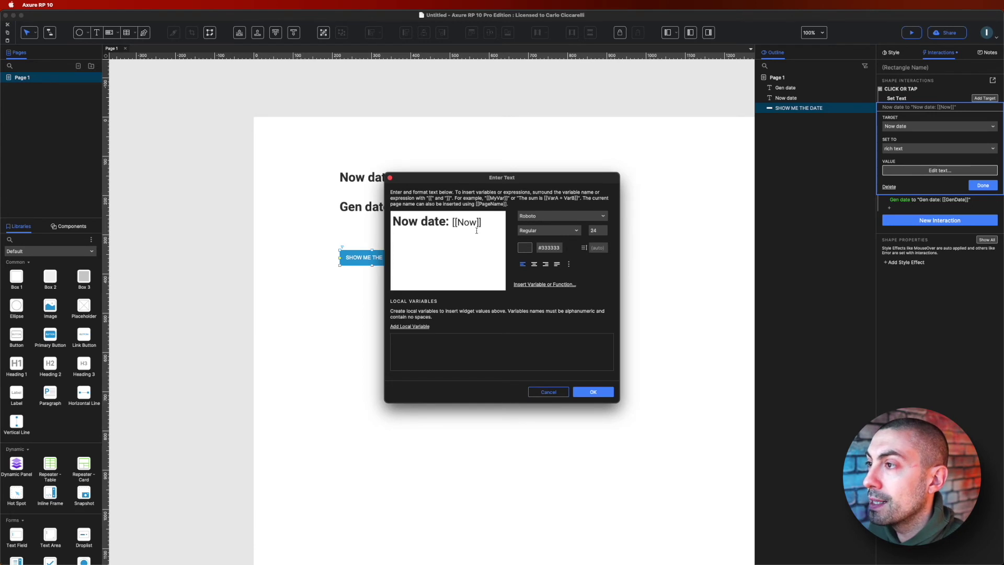
Insert the Date function toLocaleDateString() into the Now date text.
{"action": "left_click", "coordinate": [549, 286]}
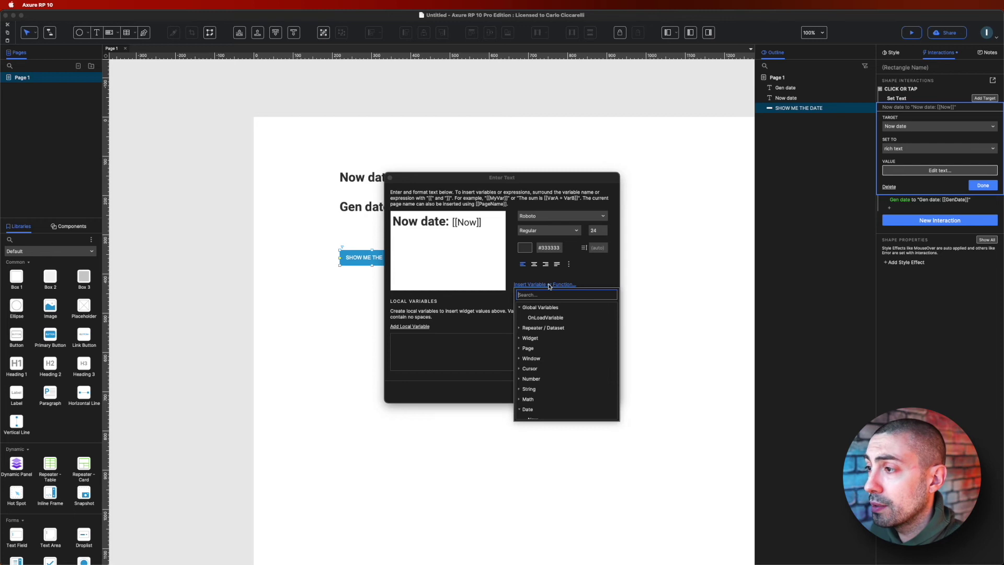
{"action": "left_click", "coordinate": [549, 286]}
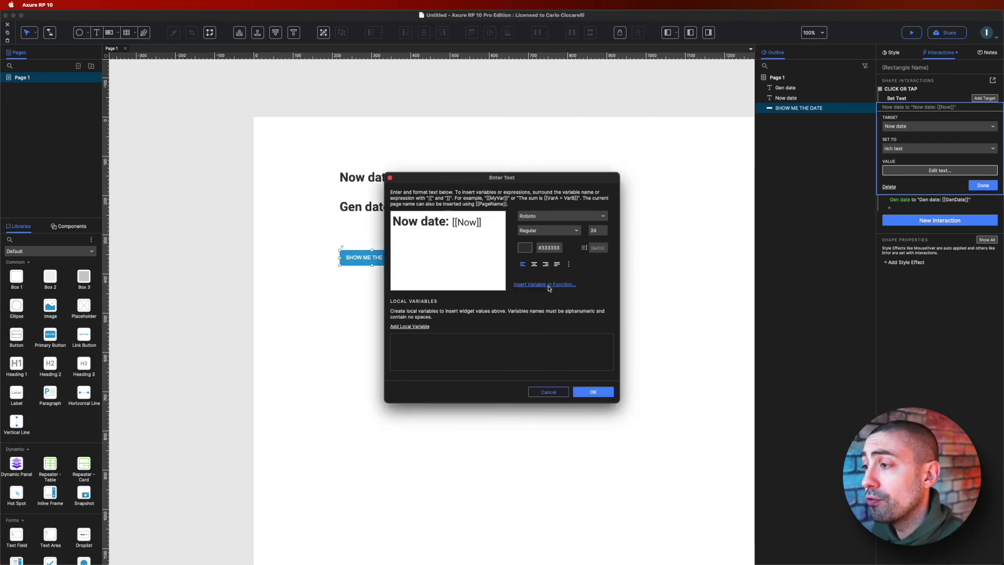
{"action": "left_click", "coordinate": [549, 285]}
{"action": "scroll", "coordinate": [572, 332], "scroll_direction": "down", "scroll_amount": 3}
{"action": "scroll", "coordinate": [573, 334], "scroll_direction": "down", "scroll_amount": 5}
{"action": "scroll", "coordinate": [572, 335], "scroll_direction": "down", "scroll_amount": 3}
{"action": "scroll", "coordinate": [557, 356], "scroll_direction": "down", "scroll_amount": 3}
{"action": "scroll", "coordinate": [557, 356], "scroll_direction": "down", "scroll_amount": 2}
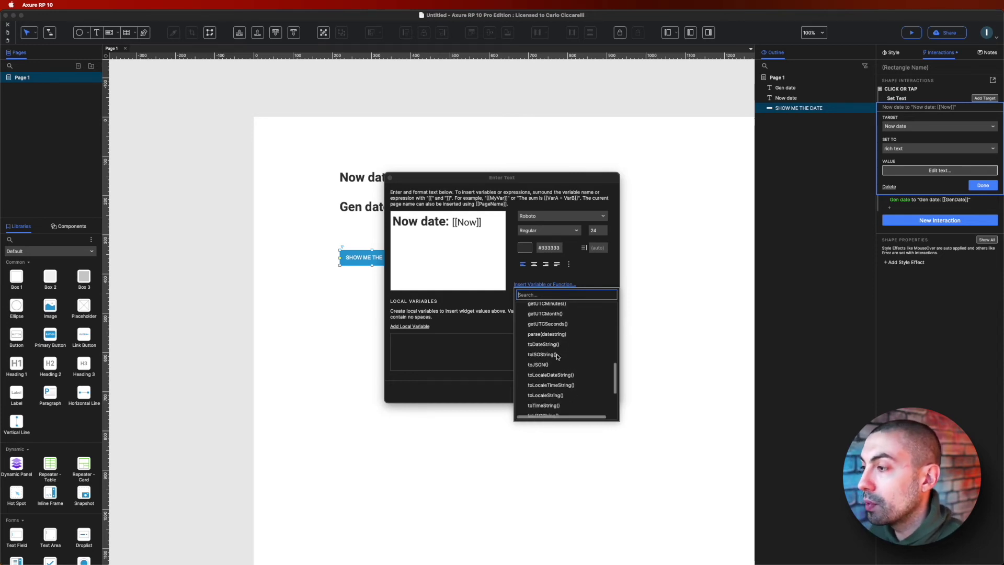
{"action": "scroll", "coordinate": [558, 357], "scroll_direction": "down", "scroll_amount": 3}
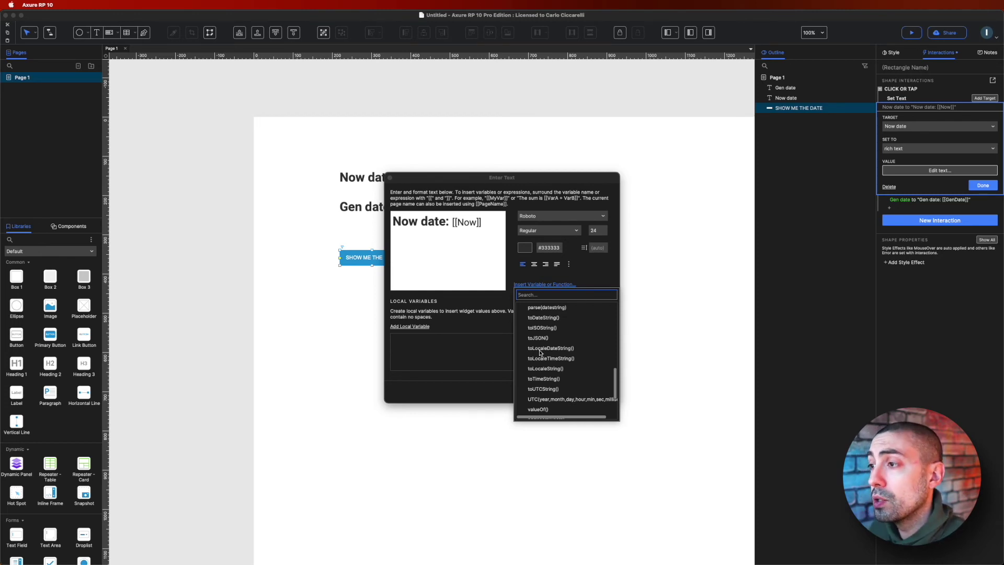
{"action": "left_click", "coordinate": [540, 350]}
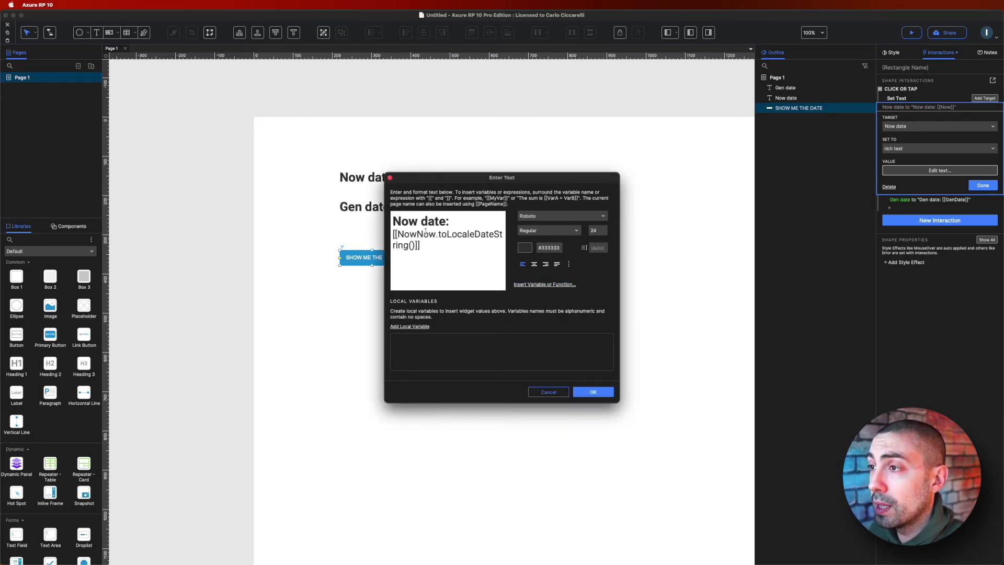
Delete the duplicated 'Now' so the value reads [[Now.toLocaleDateString()]] and confirm.
{"action": "left_click_drag", "start_coordinate": [416, 234], "coordinate": [436, 234]}
{"action": "key", "text": "BackSpace"}
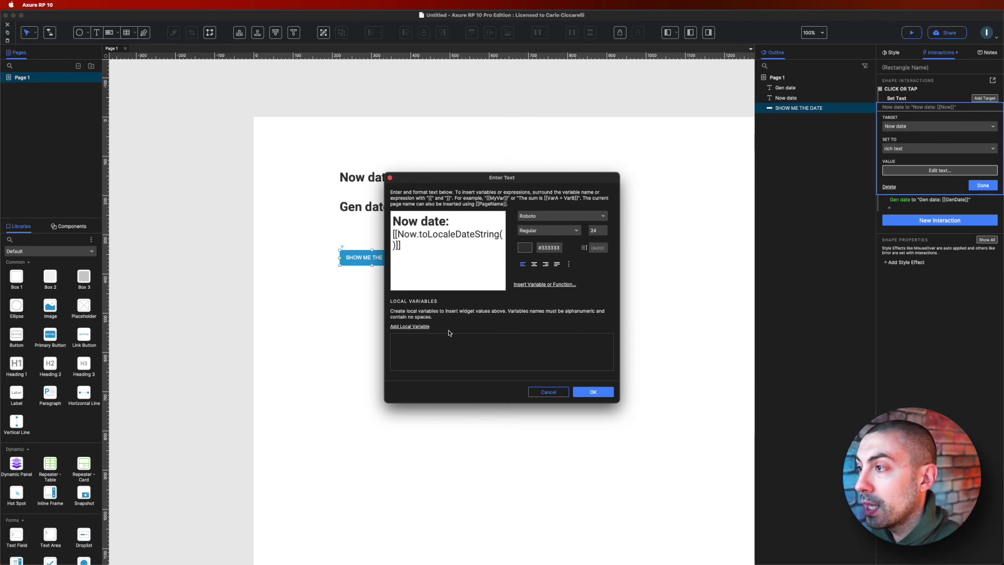
{"action": "left_click", "coordinate": [601, 391]}
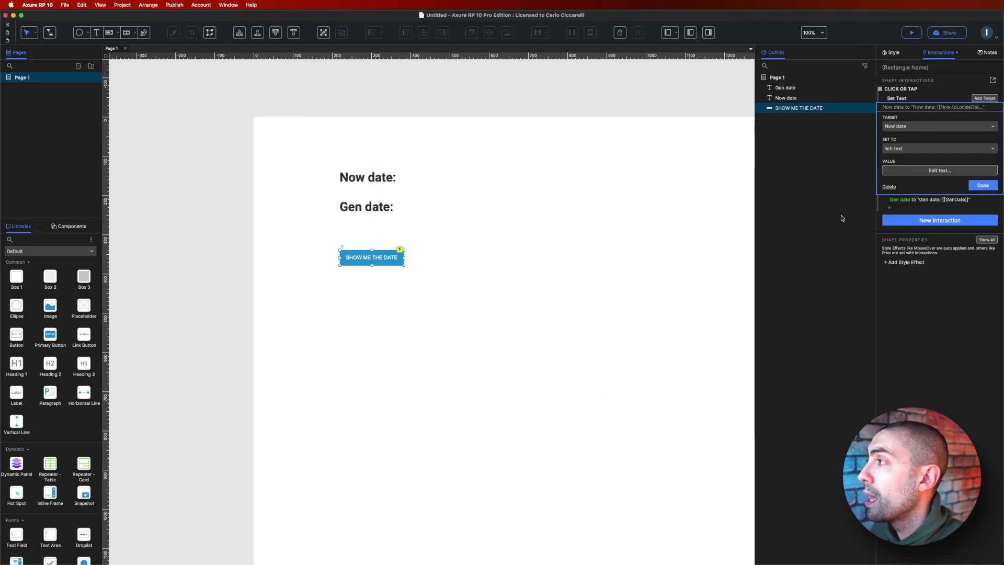
Preview the prototype, press SHOW ME THE DATE to see Now date as 24/5/2021, then return to Axure.
{"action": "left_click", "coordinate": [983, 185]}
{"action": "left_click", "coordinate": [920, 34]}
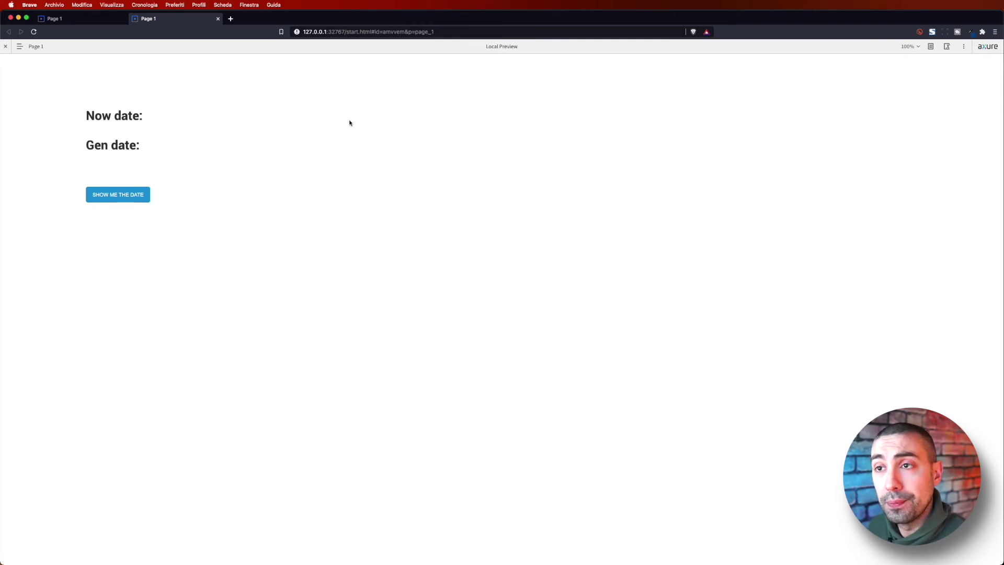
{"action": "left_click", "coordinate": [133, 194]}
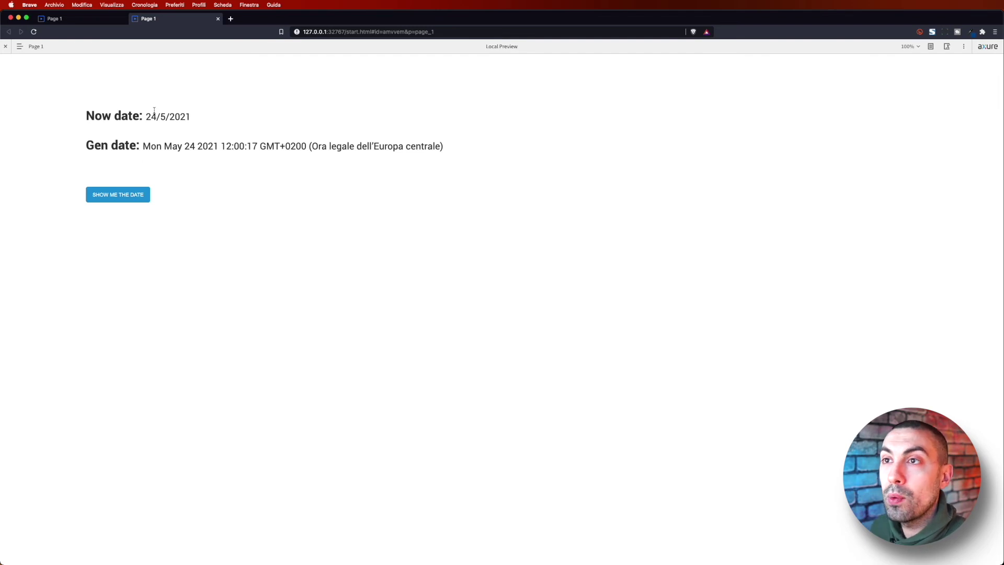
{"action": "left_click_drag", "start_coordinate": [147, 116], "coordinate": [191, 116]}
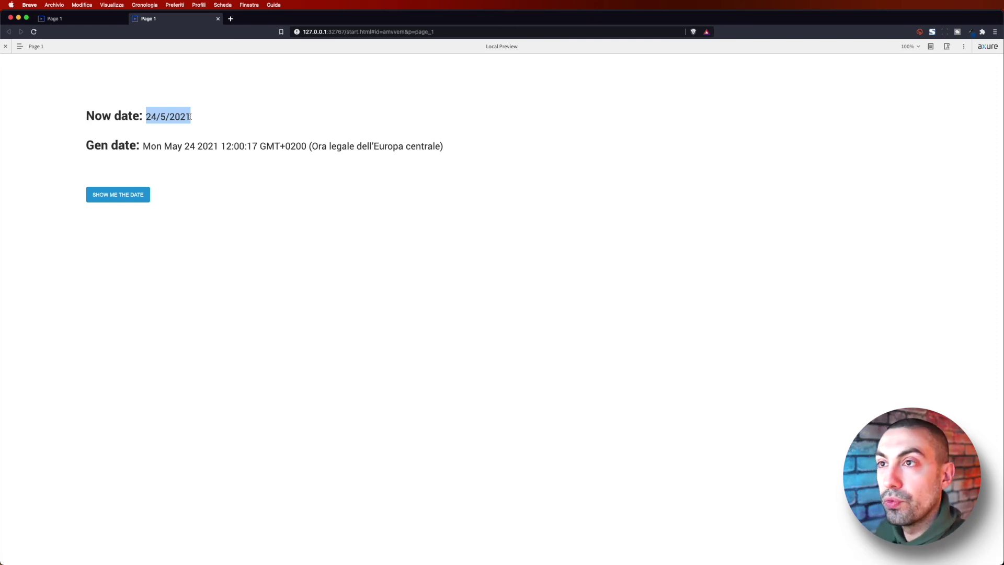
{"action": "key", "text": "super+Tab"}
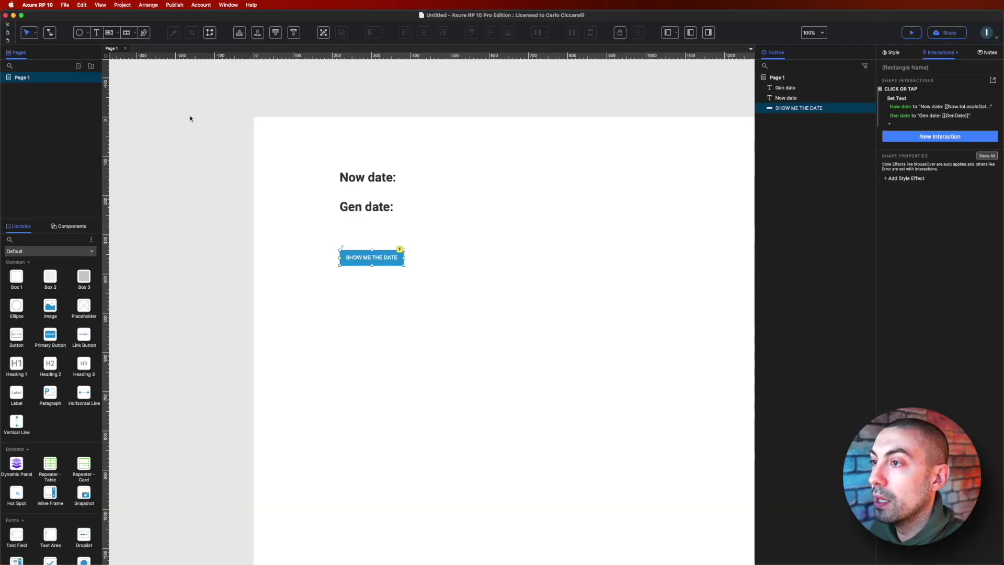
Insert toLocaleTimeString() into the Gen date action's text value.
{"action": "left_click", "coordinate": [920, 117]}
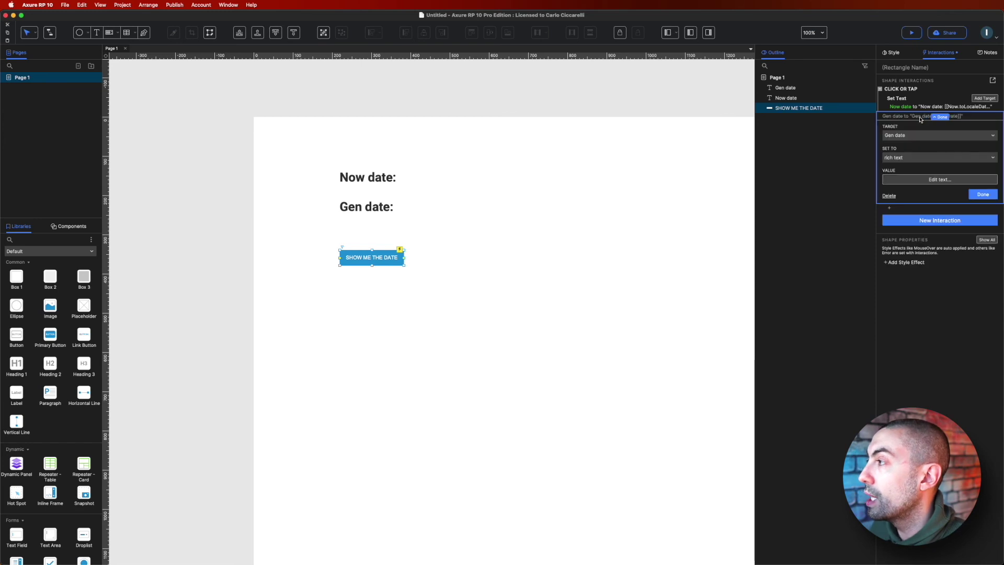
{"action": "left_click", "coordinate": [926, 179]}
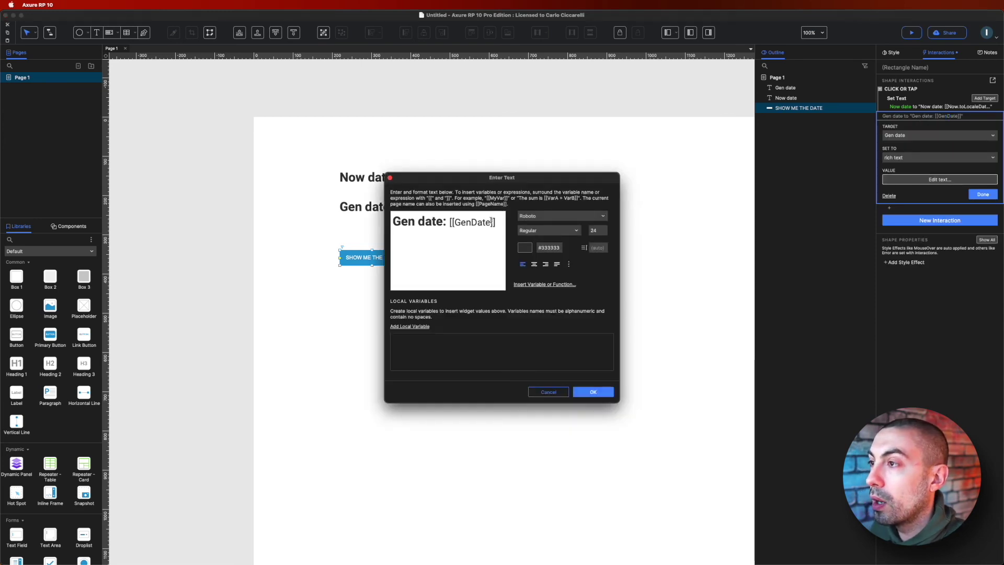
{"action": "left_click", "coordinate": [522, 286]}
{"action": "scroll", "coordinate": [556, 349], "scroll_direction": "down", "scroll_amount": 10}
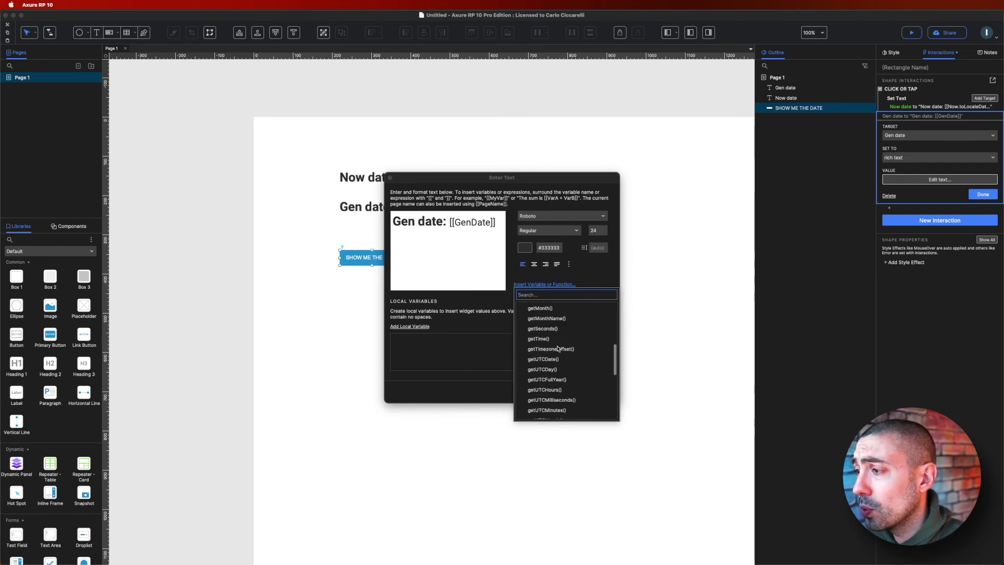
{"action": "scroll", "coordinate": [558, 348], "scroll_direction": "down", "scroll_amount": 5}
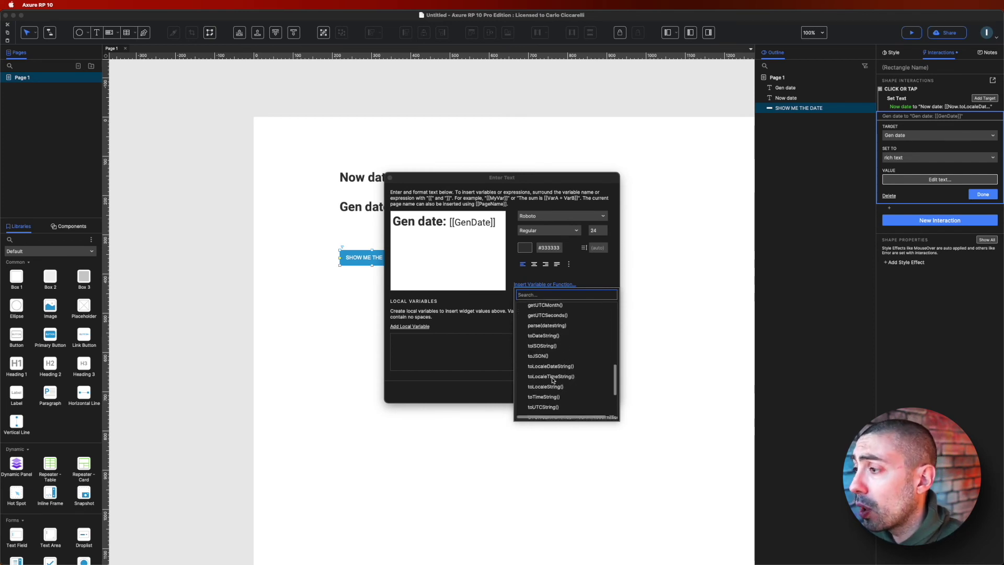
{"action": "scroll", "coordinate": [552, 380], "scroll_direction": "down", "scroll_amount": 1}
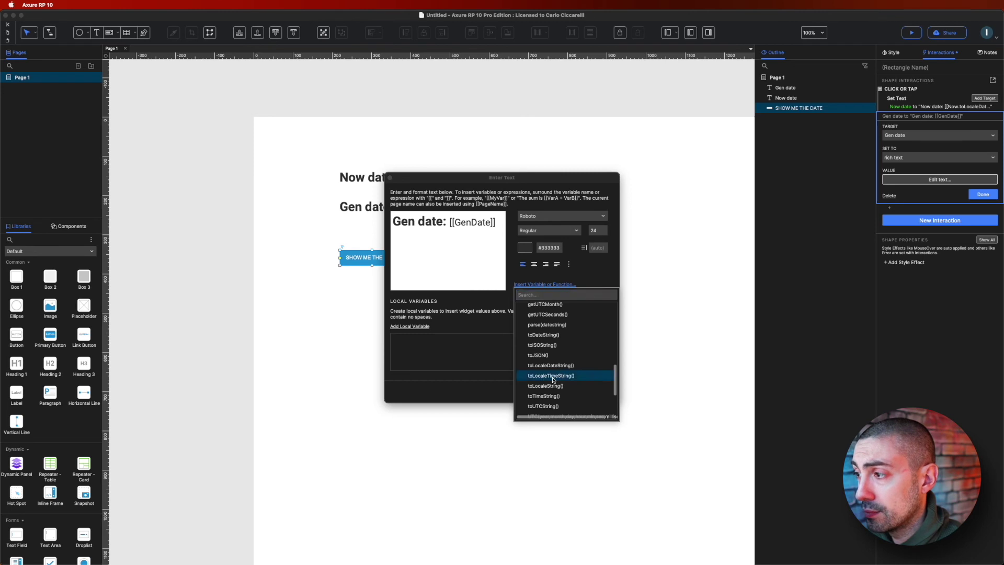
{"action": "left_click", "coordinate": [552, 375]}
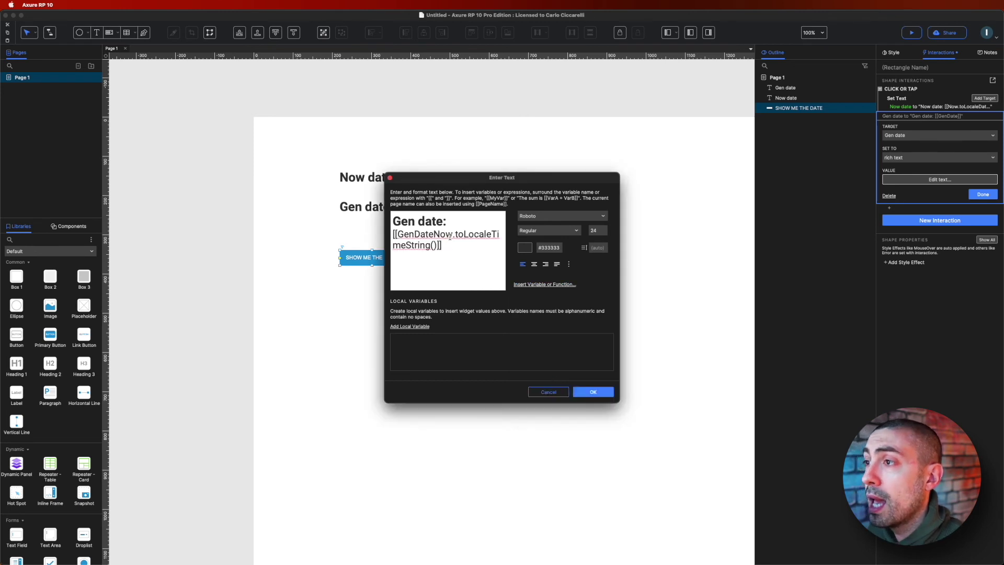
Remove the stray 'Now' so it reads [[GenDate.toLocaleTimeString()]], then confirm the action.
{"action": "left_click_drag", "start_coordinate": [453, 235], "coordinate": [434, 234]}
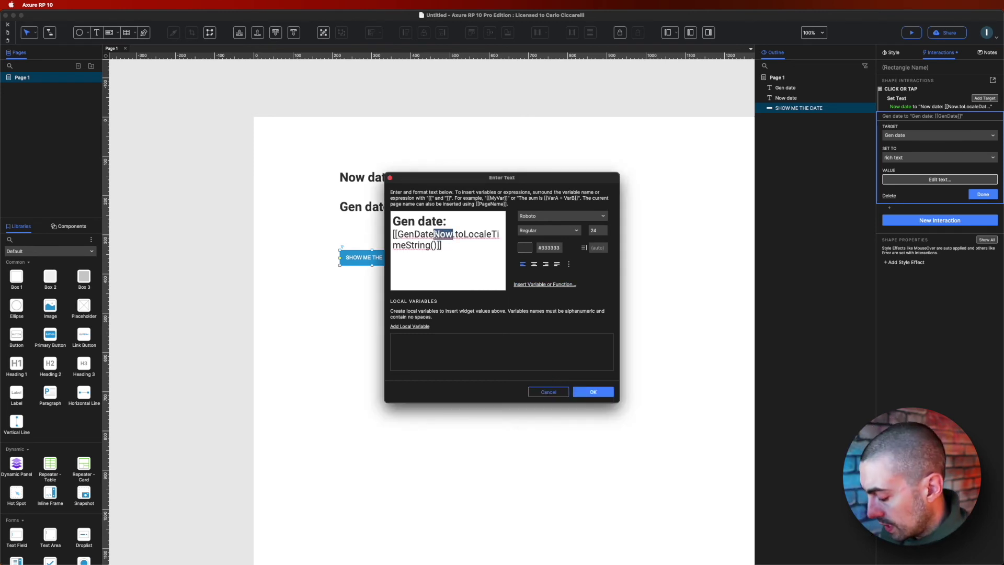
{"action": "key", "text": "BackSpace"}
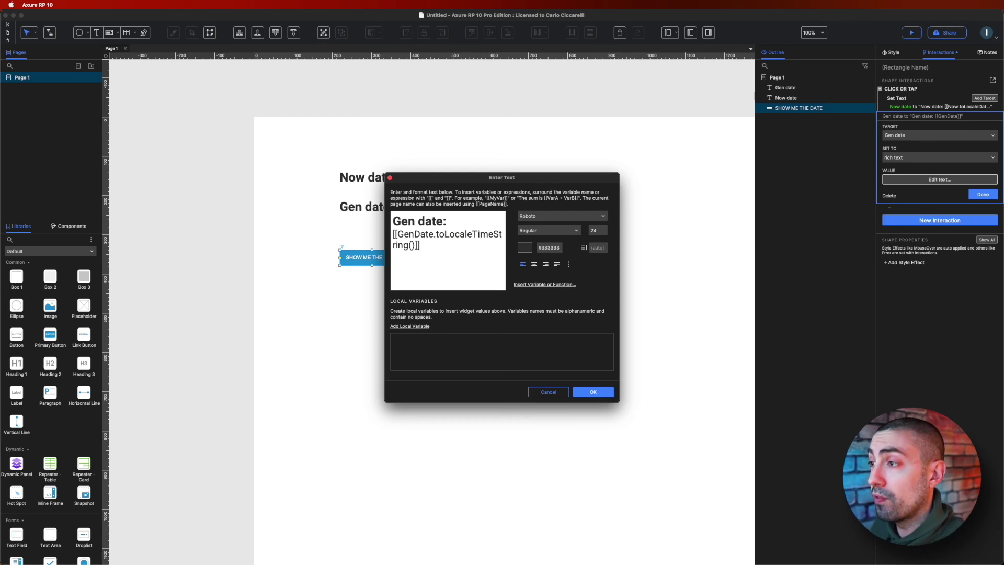
{"action": "left_click", "coordinate": [593, 392]}
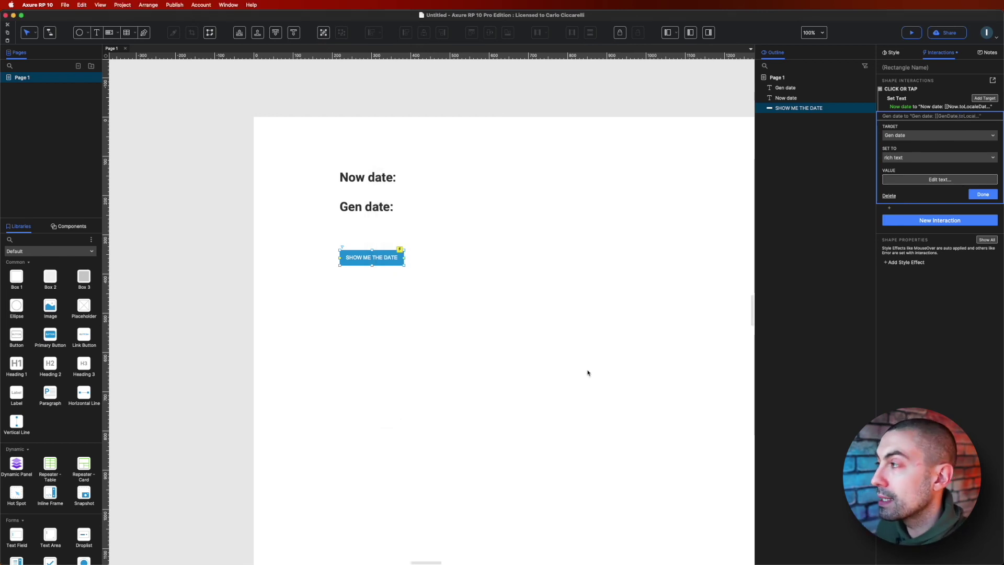
{"action": "left_click", "coordinate": [989, 197]}
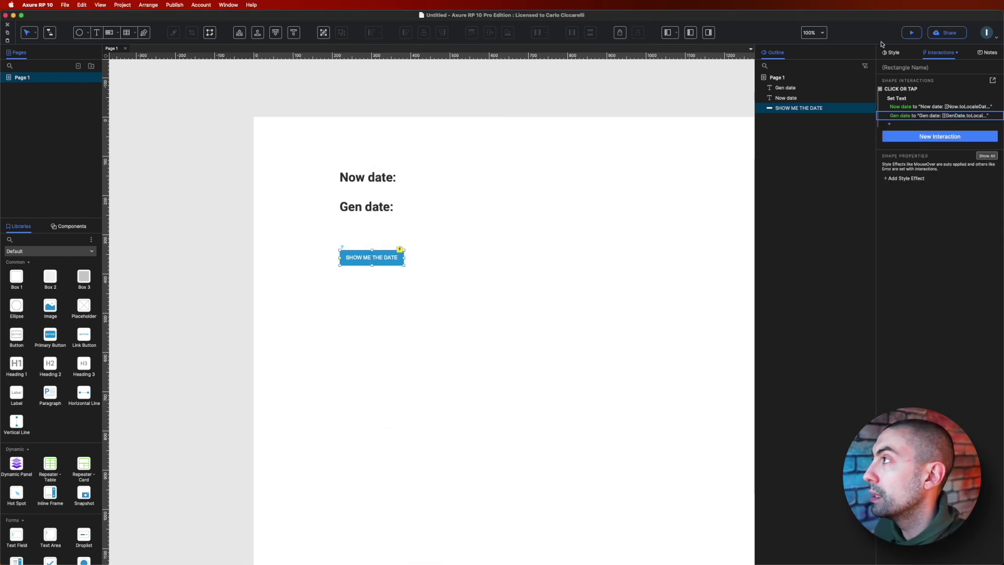
Preview the prototype and press SHOW ME THE DATE to show 24/5/2021 and time 12:01:06.
{"action": "left_click", "coordinate": [912, 32]}
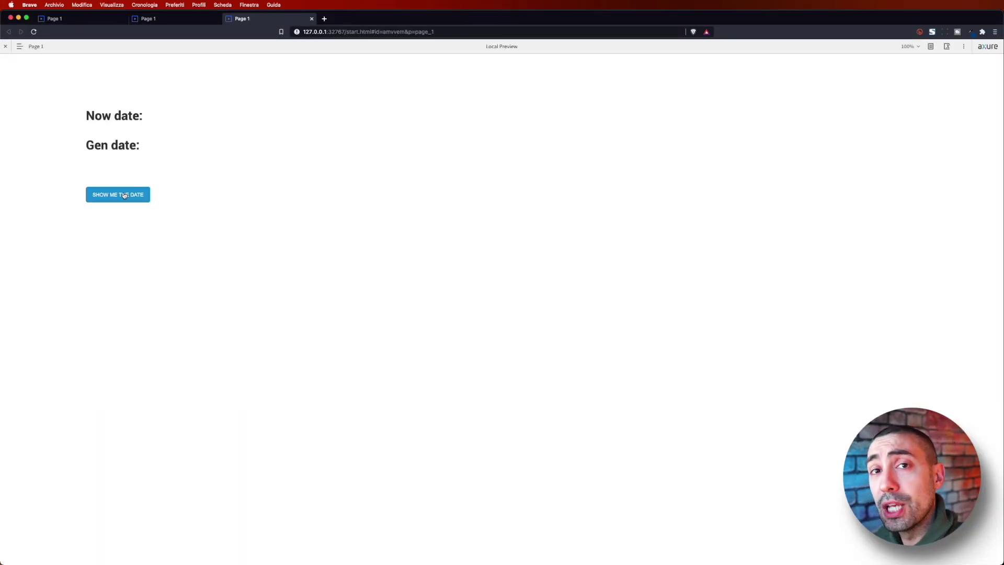
{"action": "left_click", "coordinate": [125, 195]}
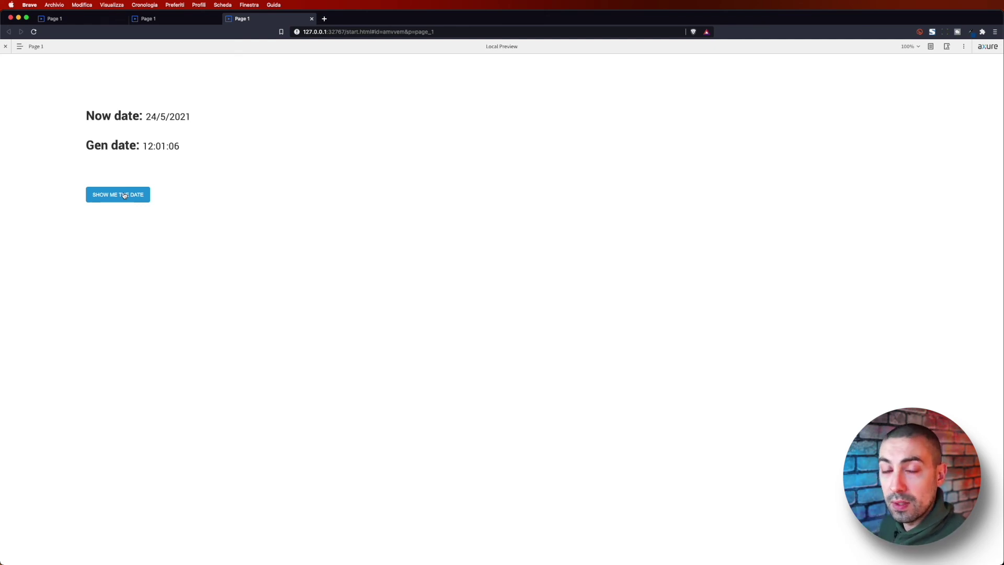
{"action": "left_click", "coordinate": [124, 195]}
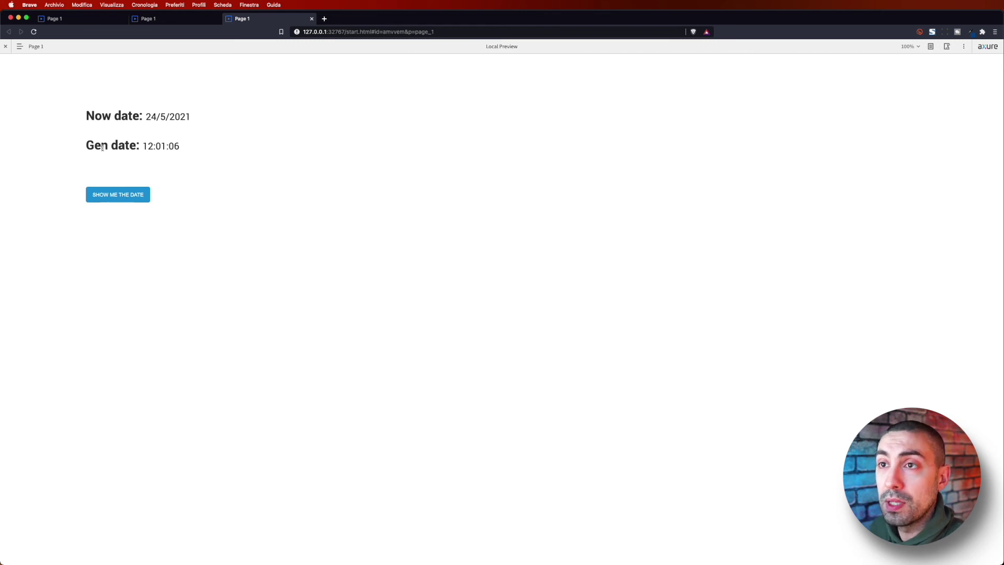